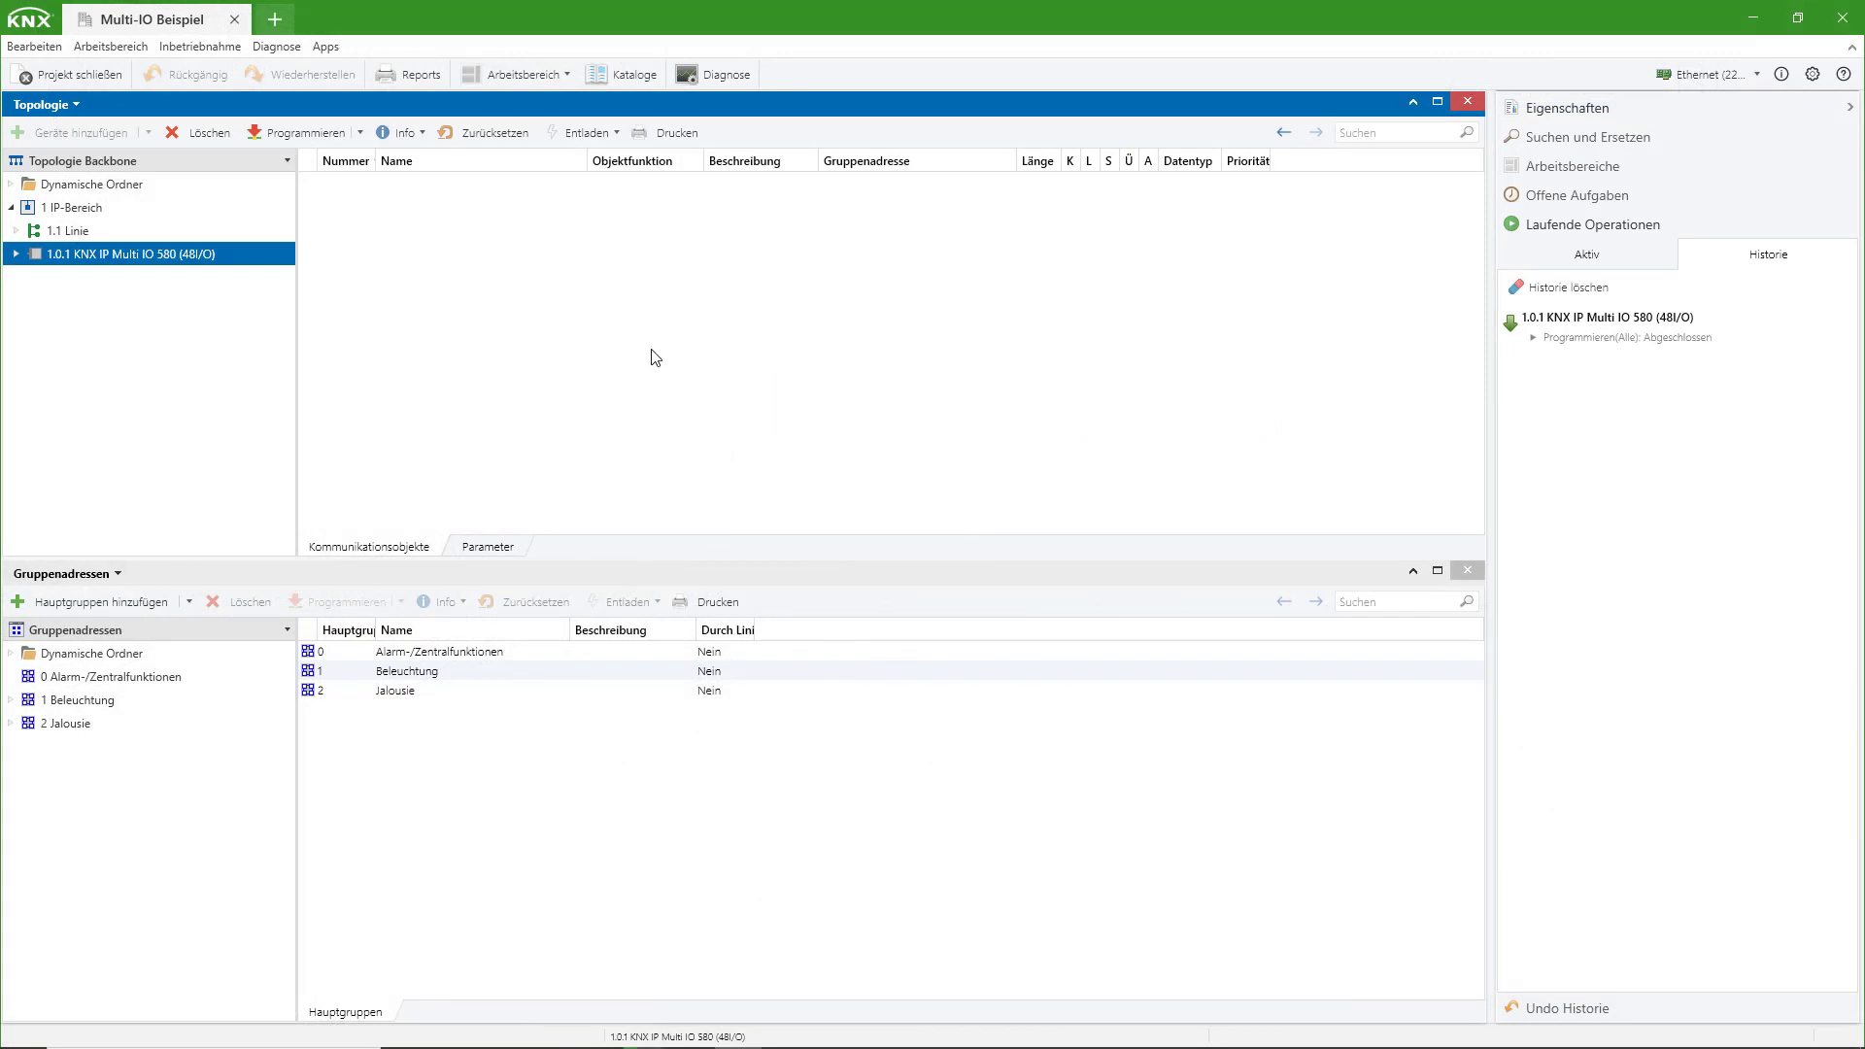
Set Kanalfunktion 1 of the KNX IP Multi IO 580 to Schaltaktor in the device parameters
{"action": "left_click", "coordinate": [474, 544]}
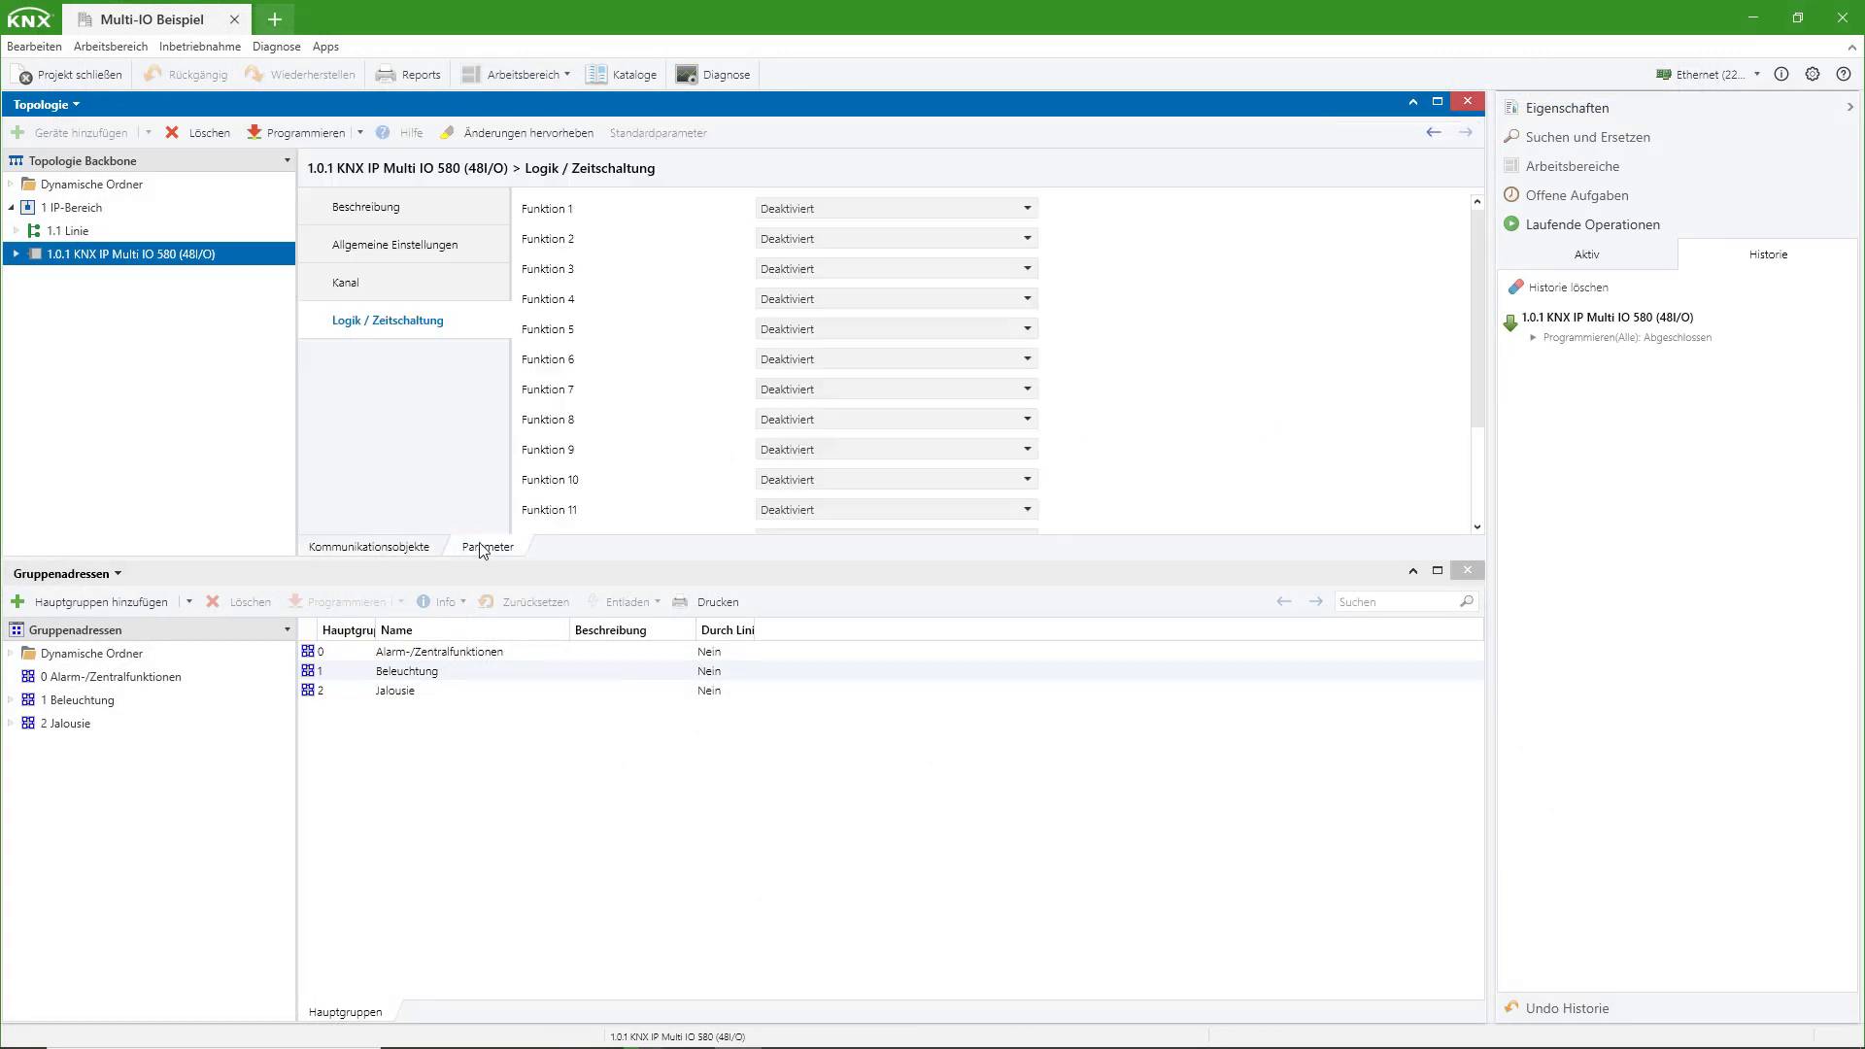
{"action": "left_click", "coordinate": [410, 284]}
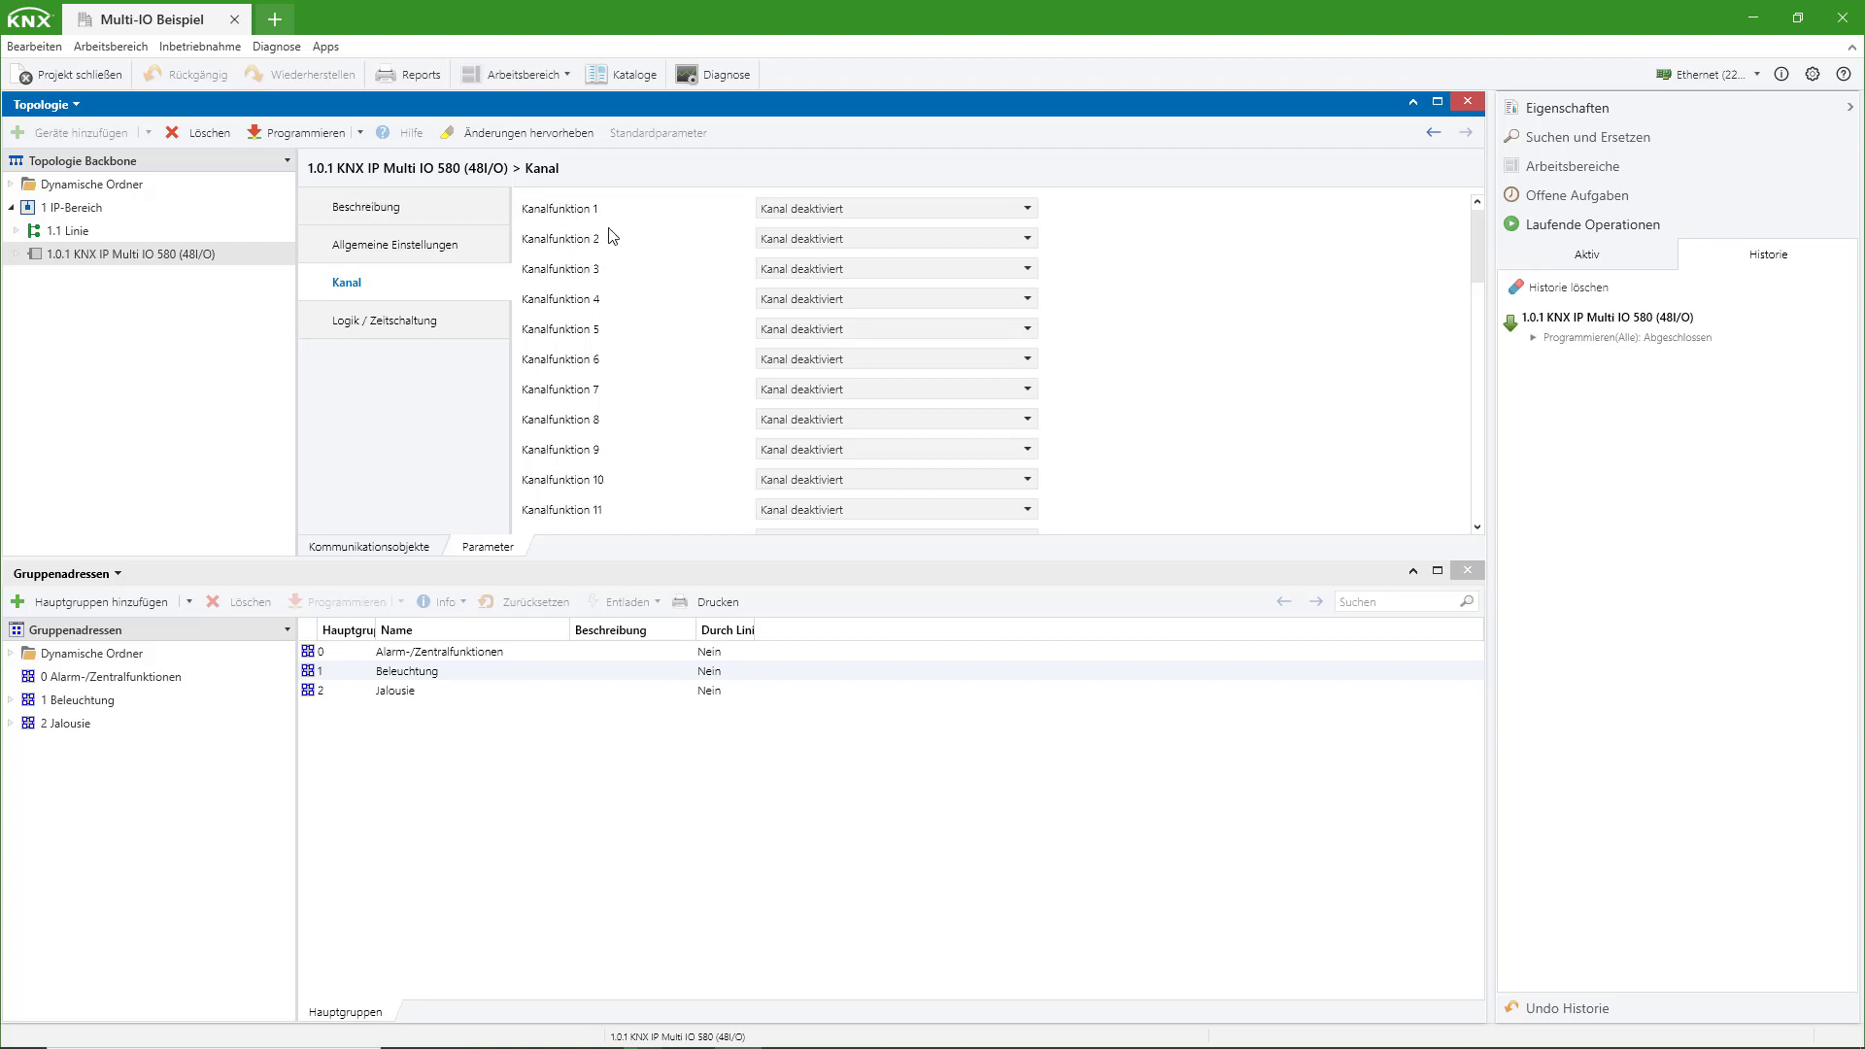
{"action": "left_click", "coordinate": [781, 211]}
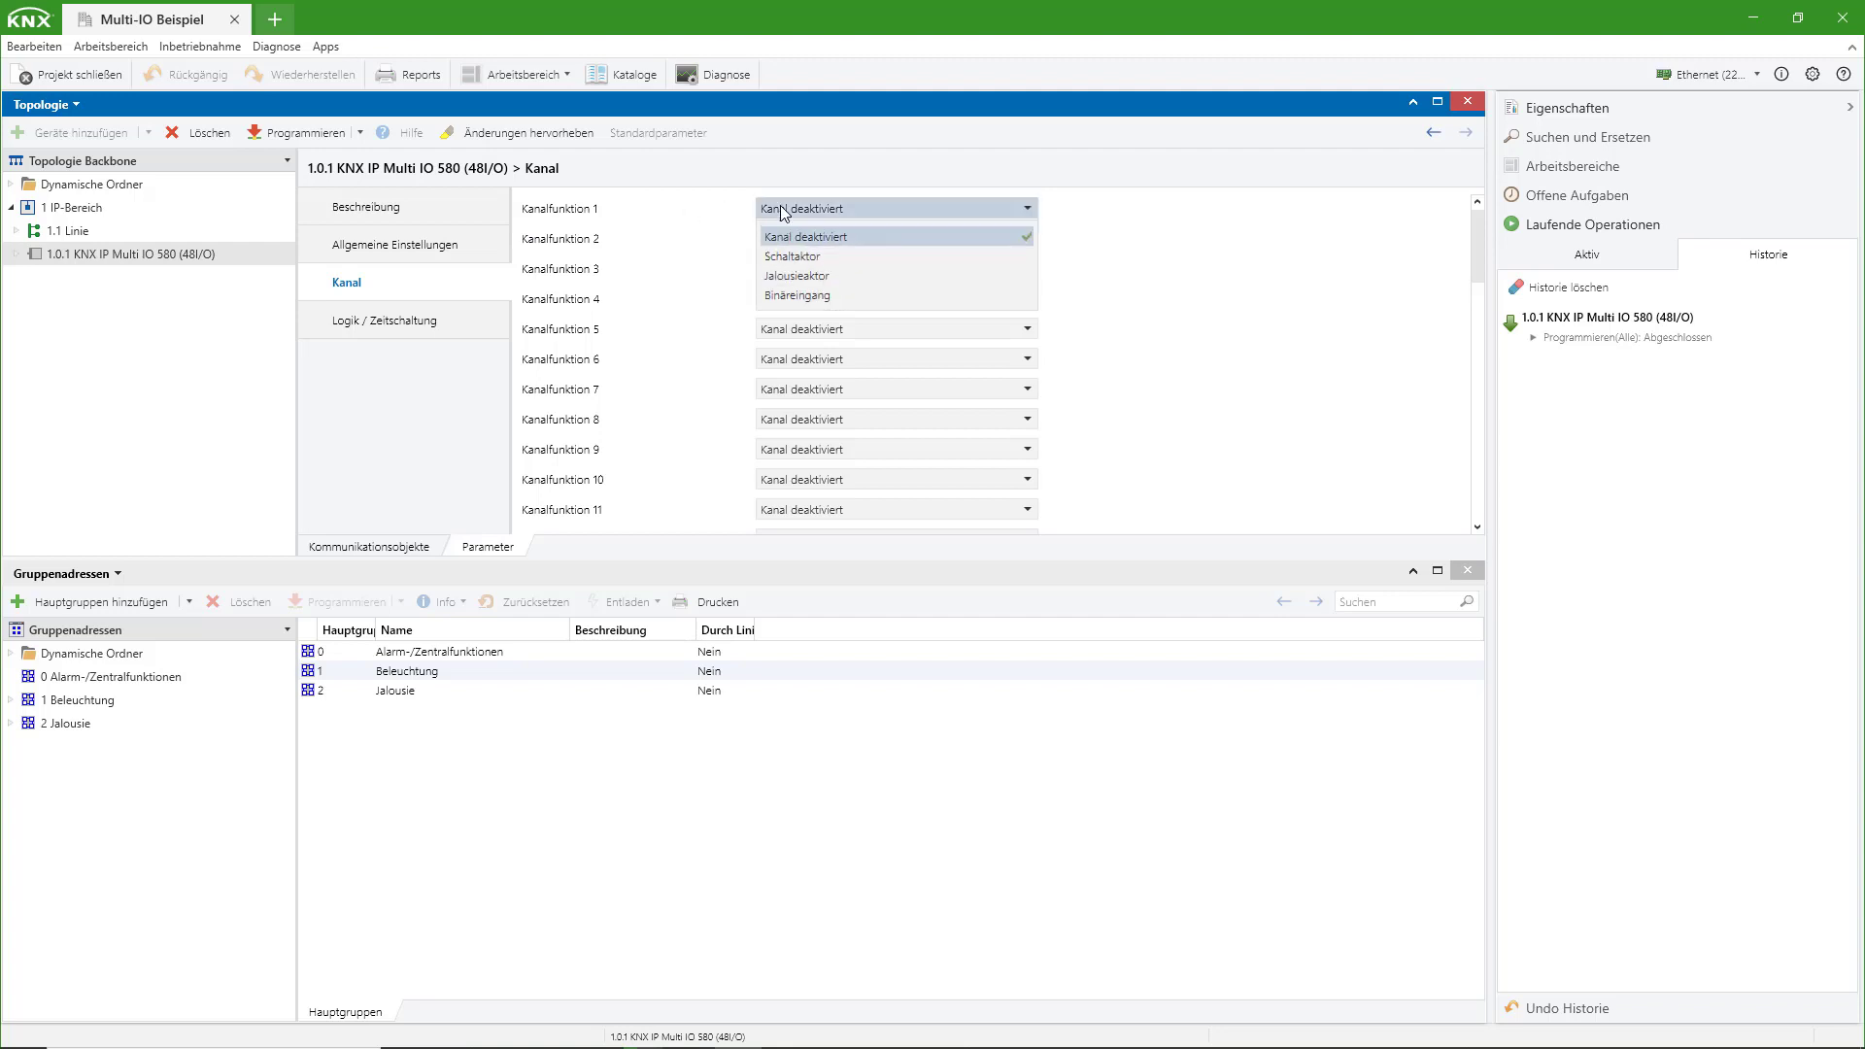
{"action": "left_click", "coordinate": [800, 257]}
Name the switching actuator on Kanal 1 "Spots Wohnzimmer"
{"action": "left_click", "coordinate": [350, 359]}
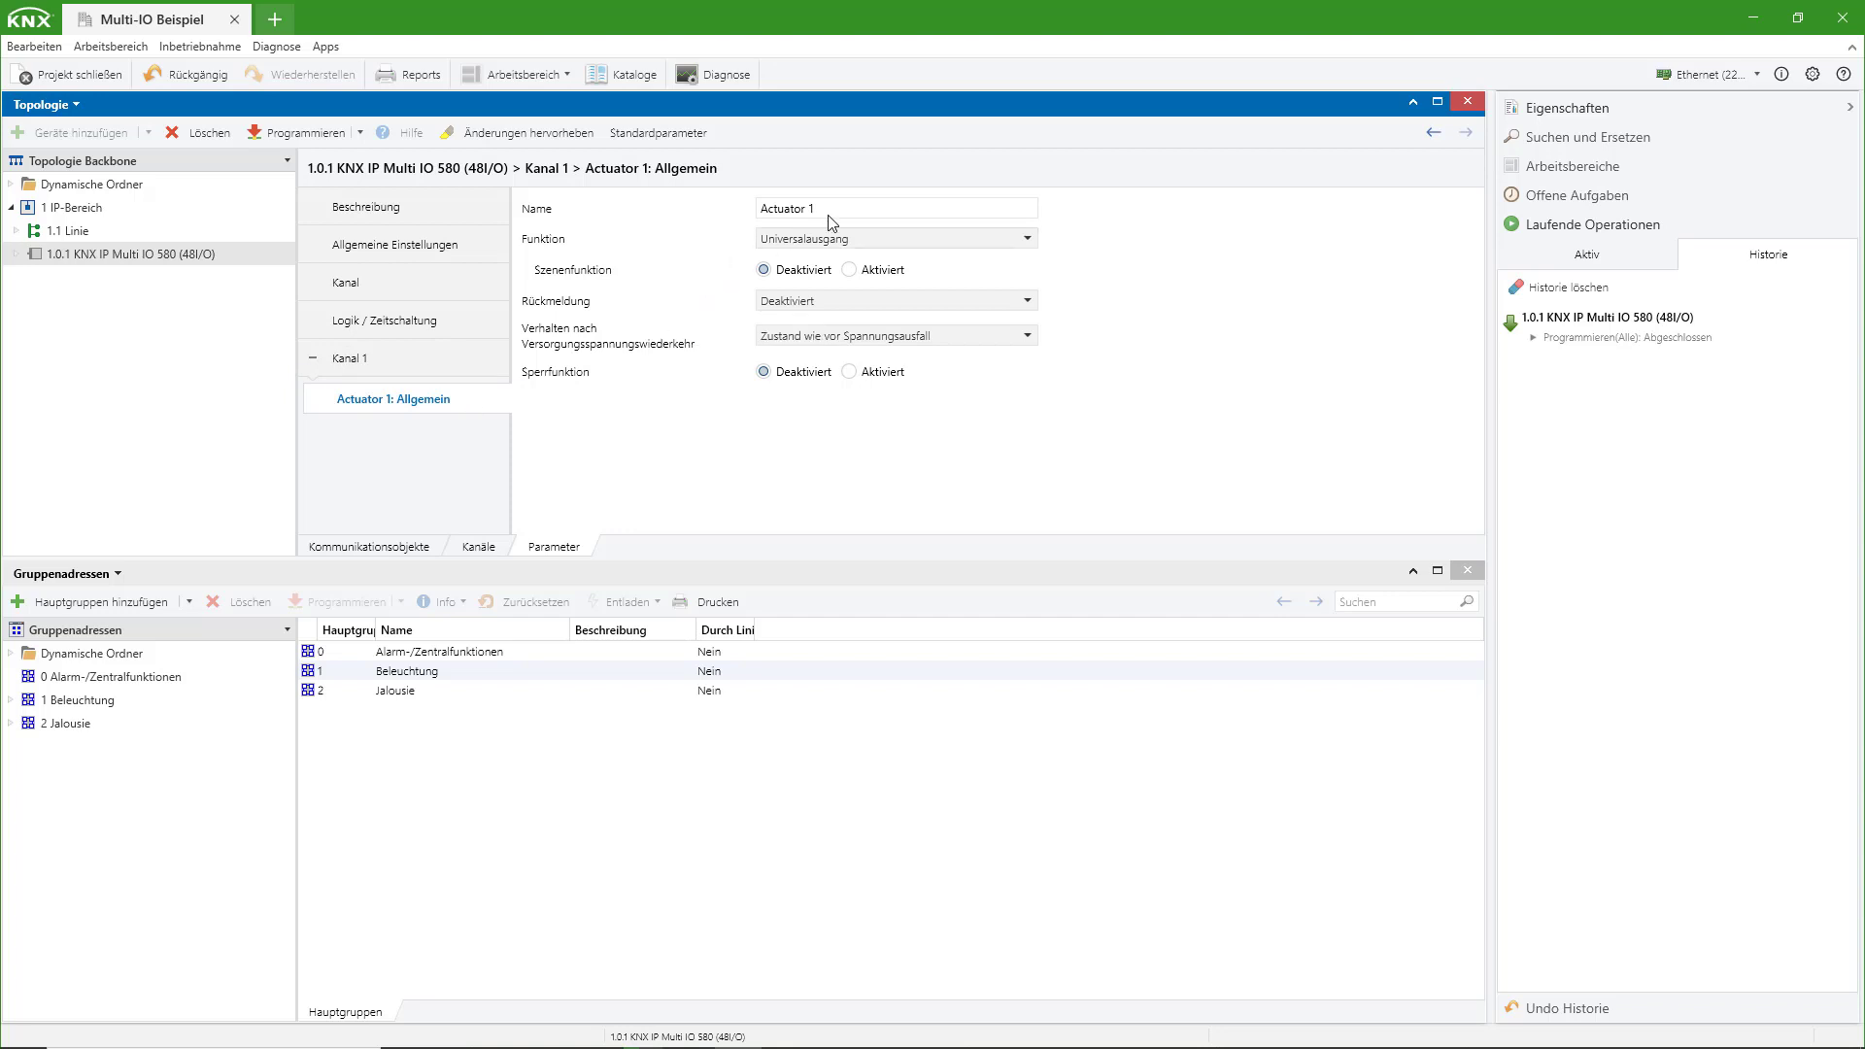
{"action": "key", "text": "ctrl+a"}
{"action": "type", "text": "S"}
{"action": "type", "text": "pot"}
{"action": "type", "text": "s WE"}
{"action": "type", "text": "hnzimmer"}
Try Ein-/Ausschaltverzögerung, Treppenhausfunktion and Ventilaktor as the actuator's function, and return it to Universalausgang
{"action": "left_click", "coordinate": [798, 241]}
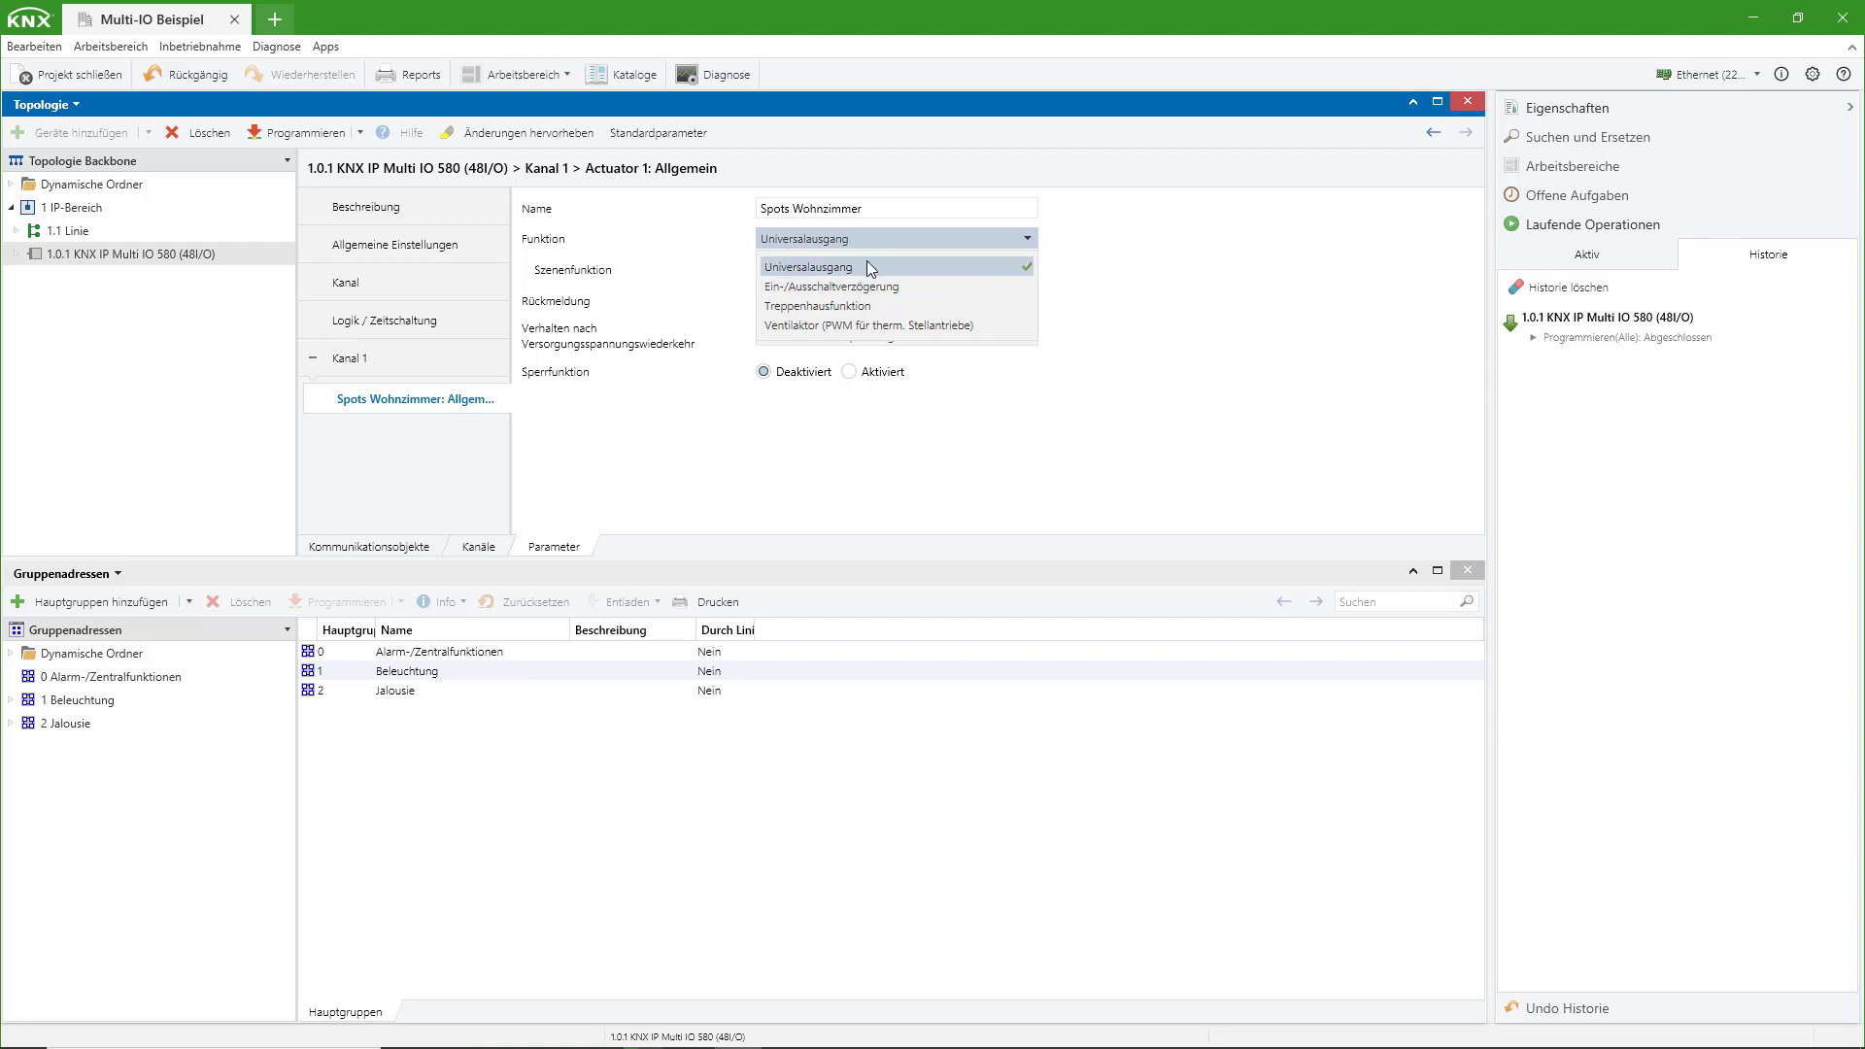
{"action": "left_click", "coordinate": [811, 286]}
{"action": "left_click", "coordinate": [821, 241]}
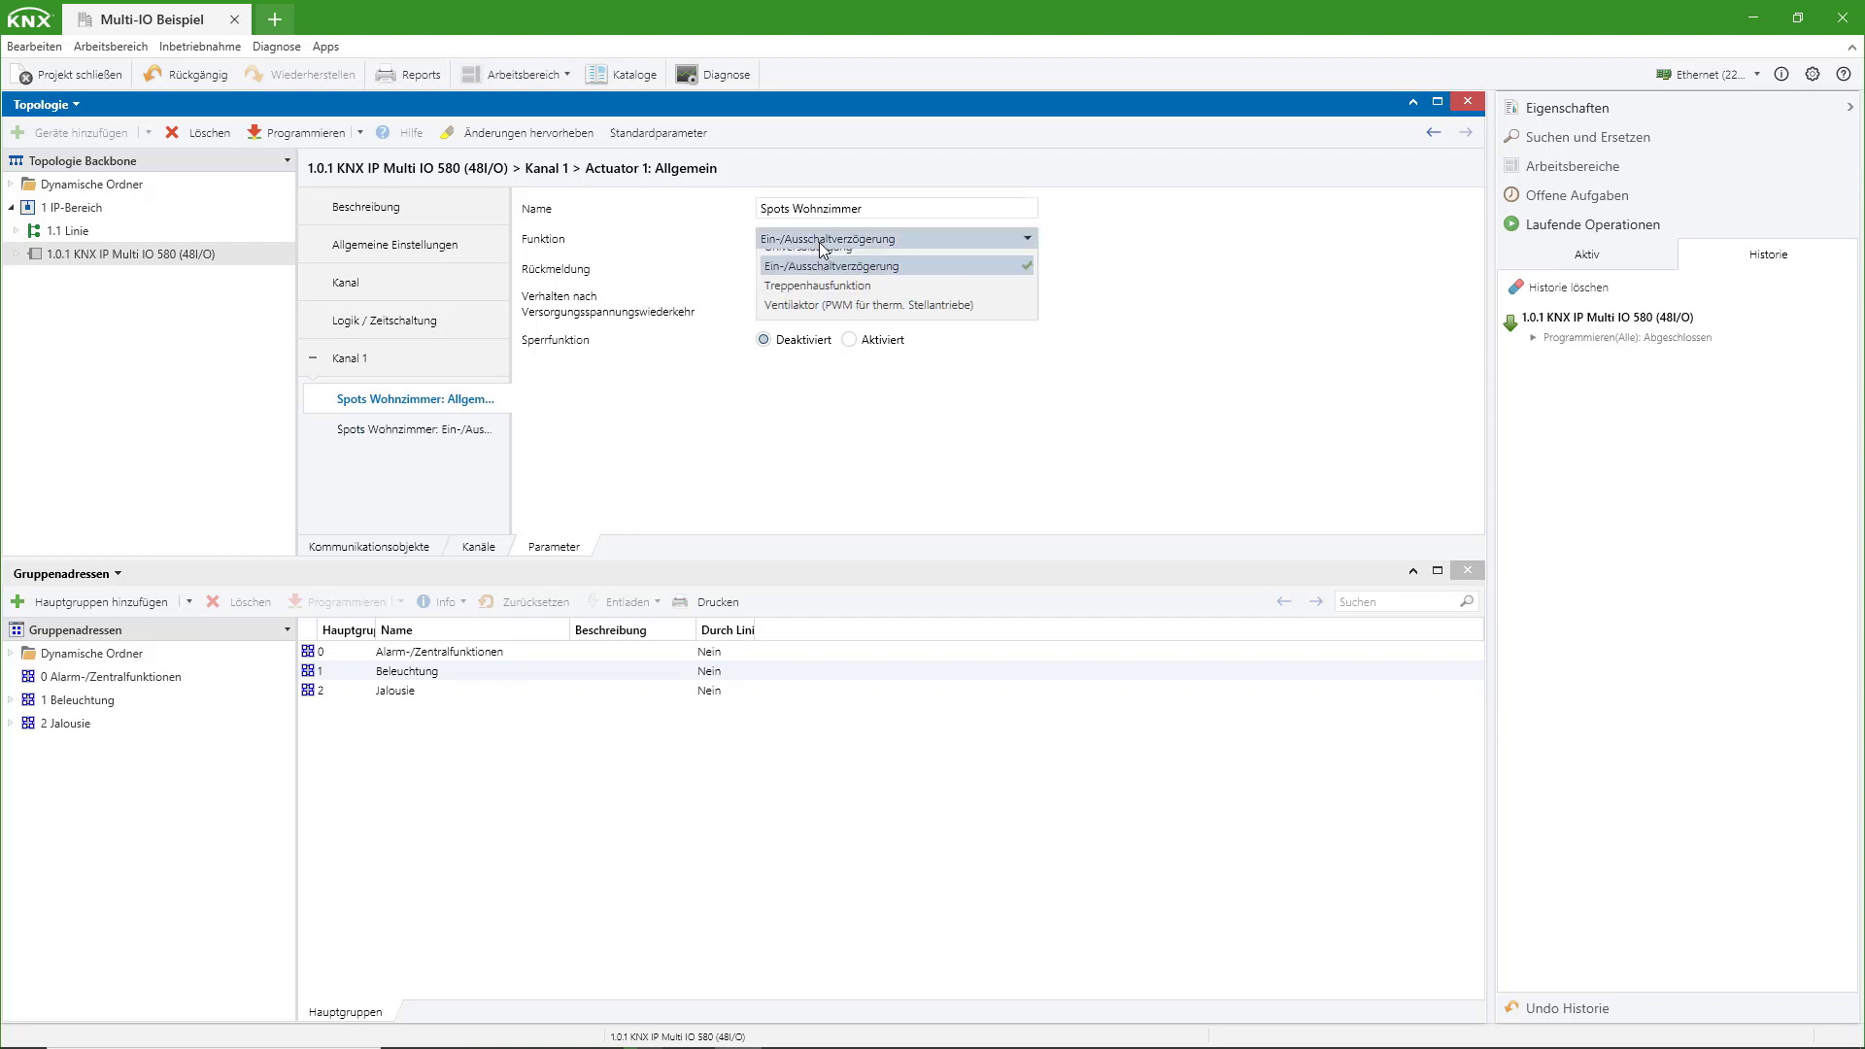
{"action": "left_click", "coordinate": [882, 305]}
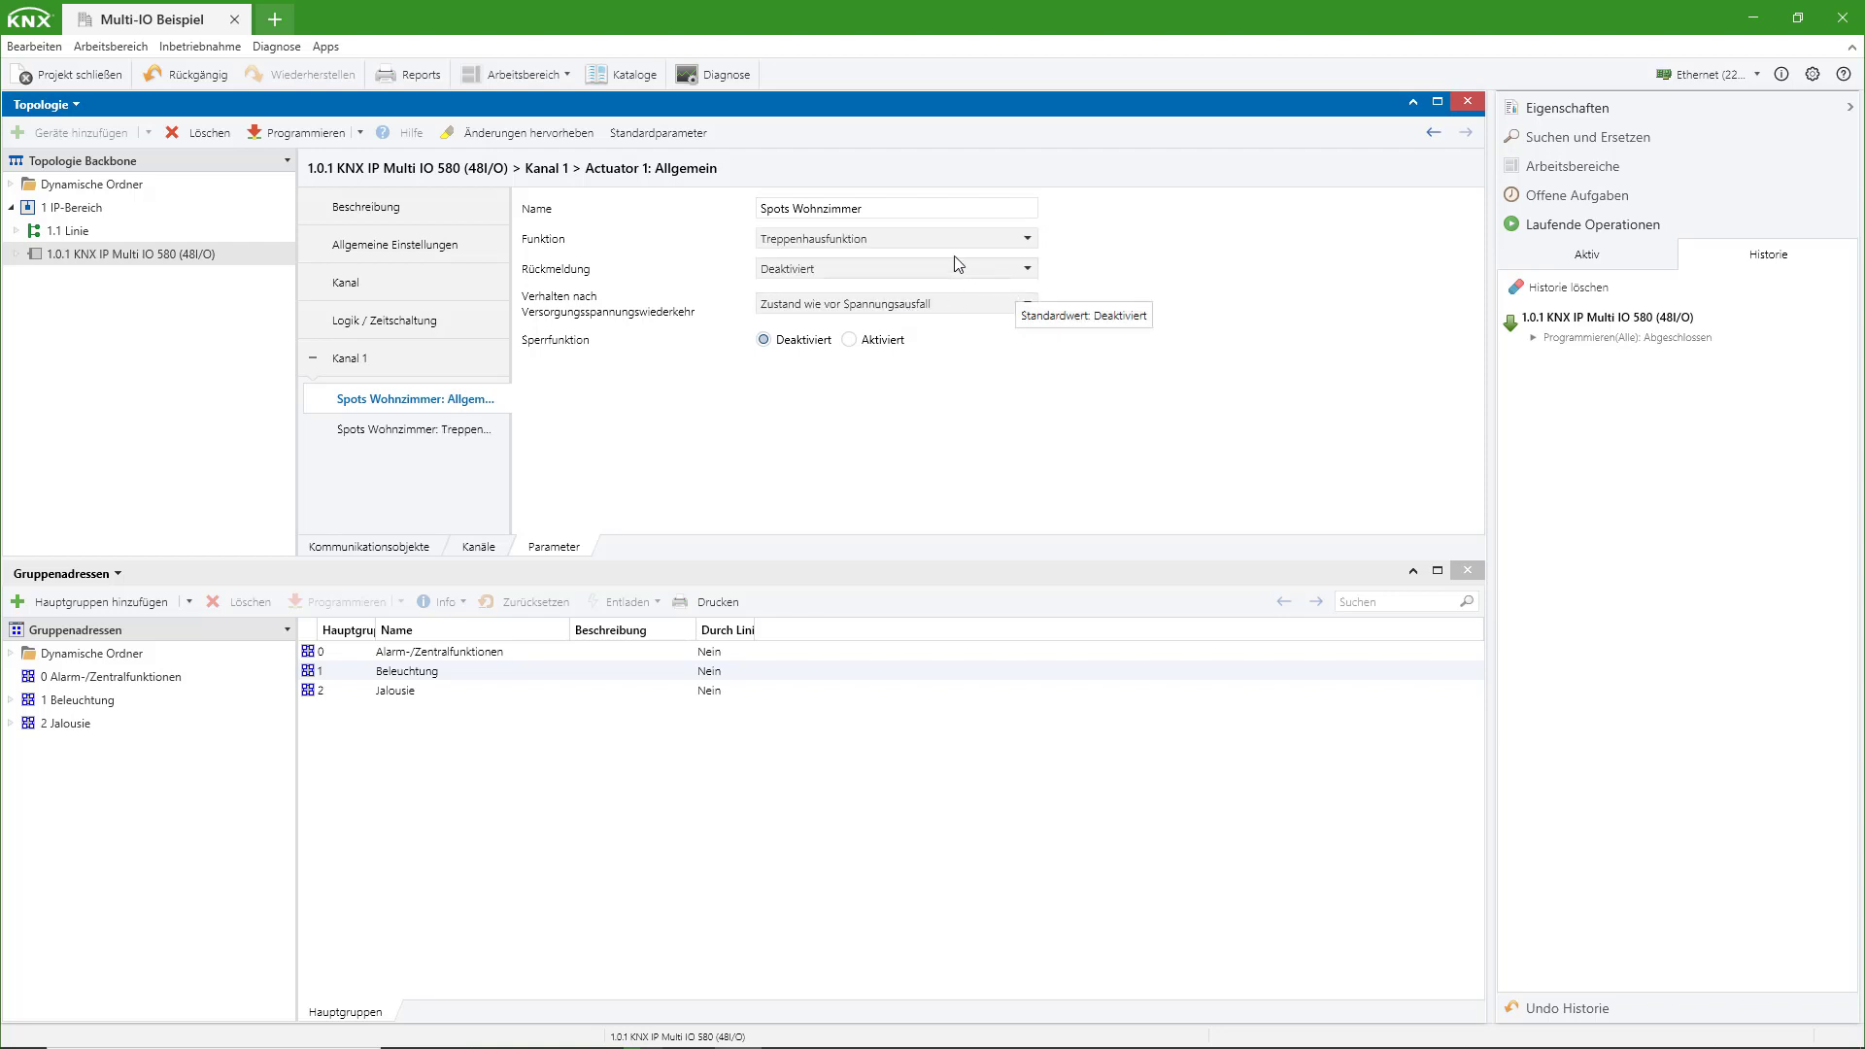
{"action": "left_click", "coordinate": [933, 239]}
{"action": "left_click", "coordinate": [917, 324]}
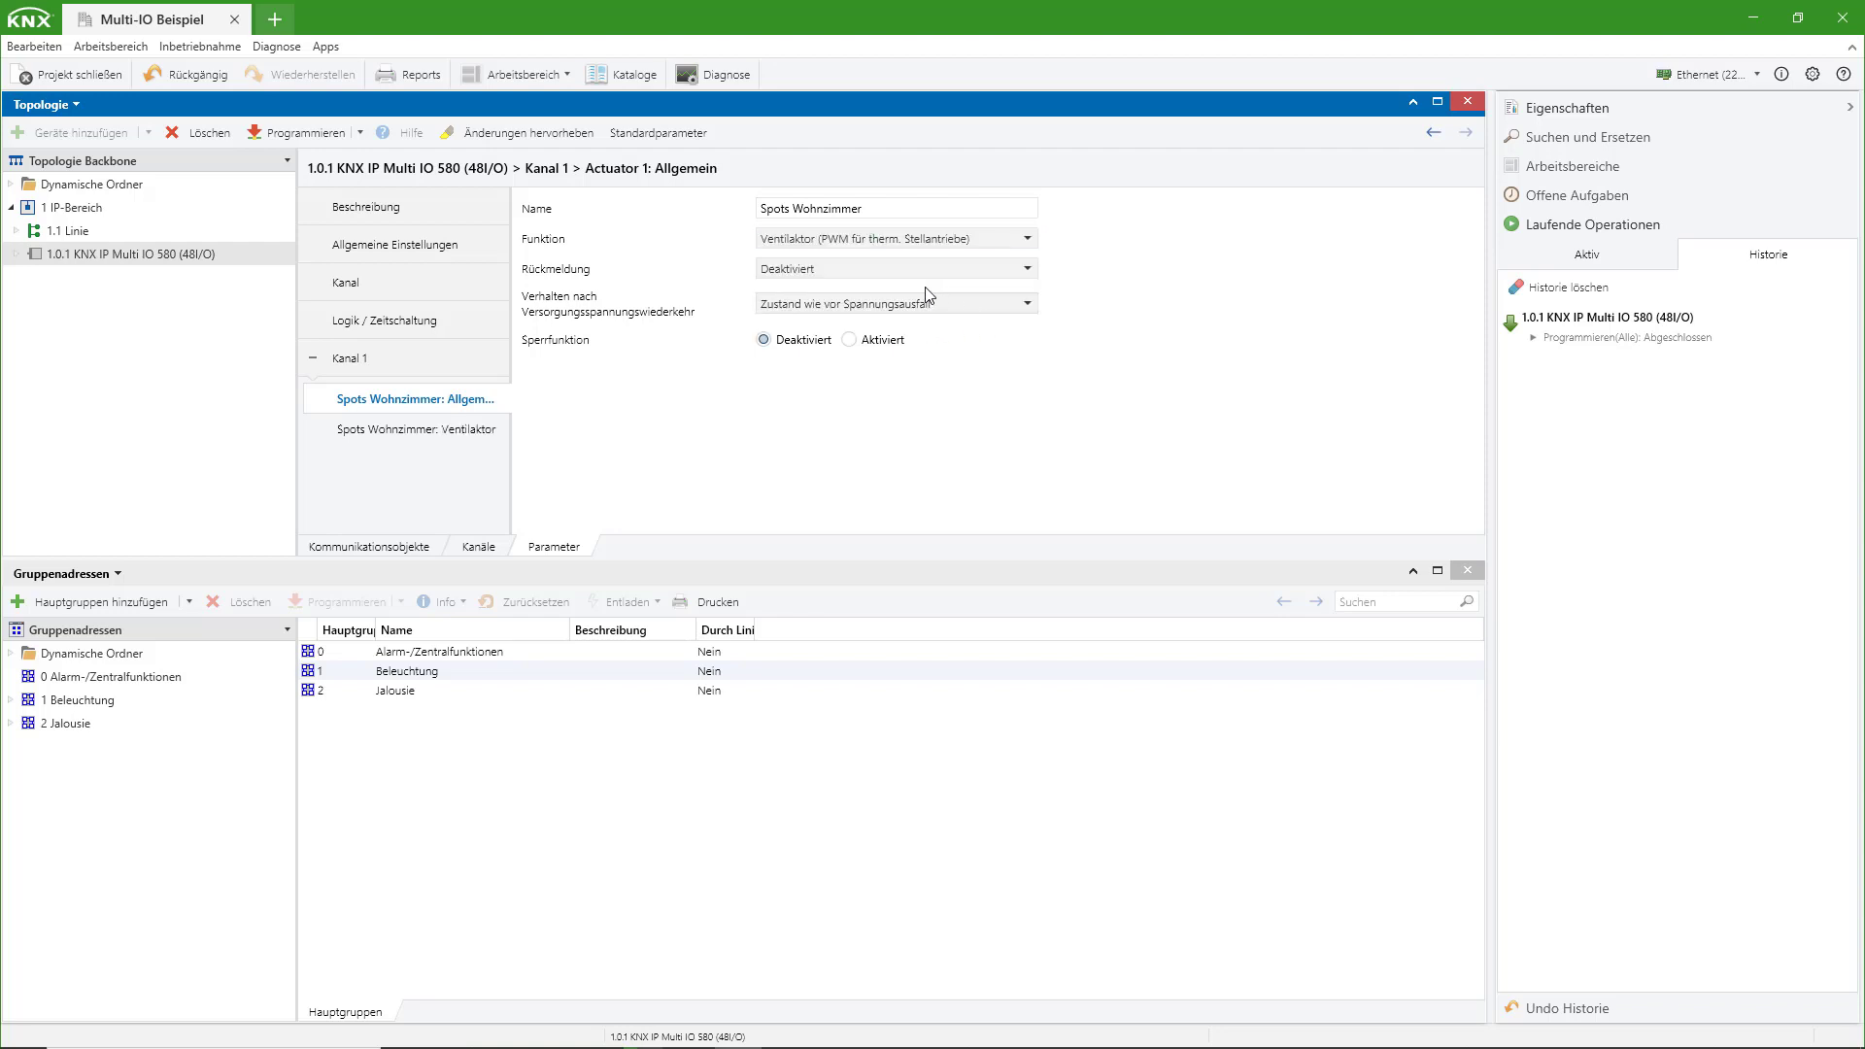
{"action": "left_click", "coordinate": [809, 241]}
{"action": "left_click", "coordinate": [823, 264]}
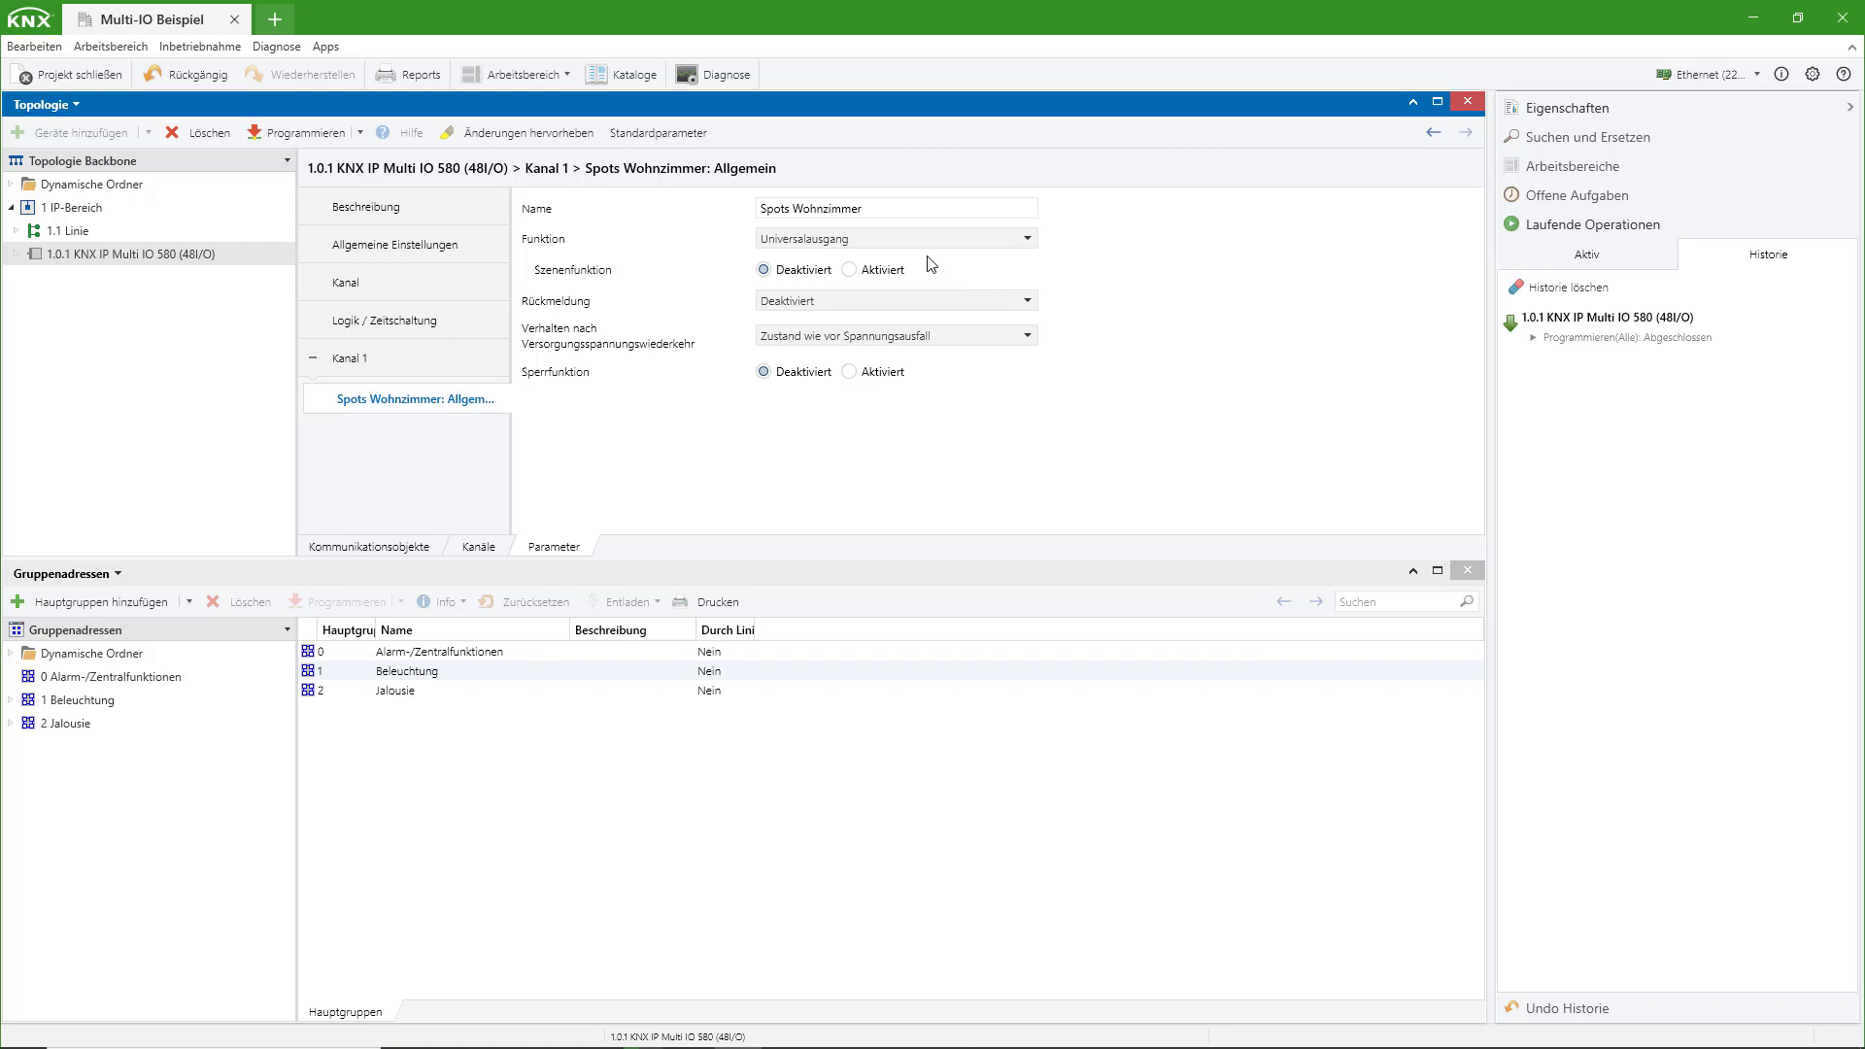
Activate the Szenenfunktion for Spots Wohnzimmer and look through the scene list and the reactions offered for Szene 1
{"action": "left_click", "coordinate": [894, 272]}
{"action": "left_click", "coordinate": [483, 428]}
{"action": "scroll", "coordinate": [686, 252], "scroll_direction": "down", "scroll_amount": 3}
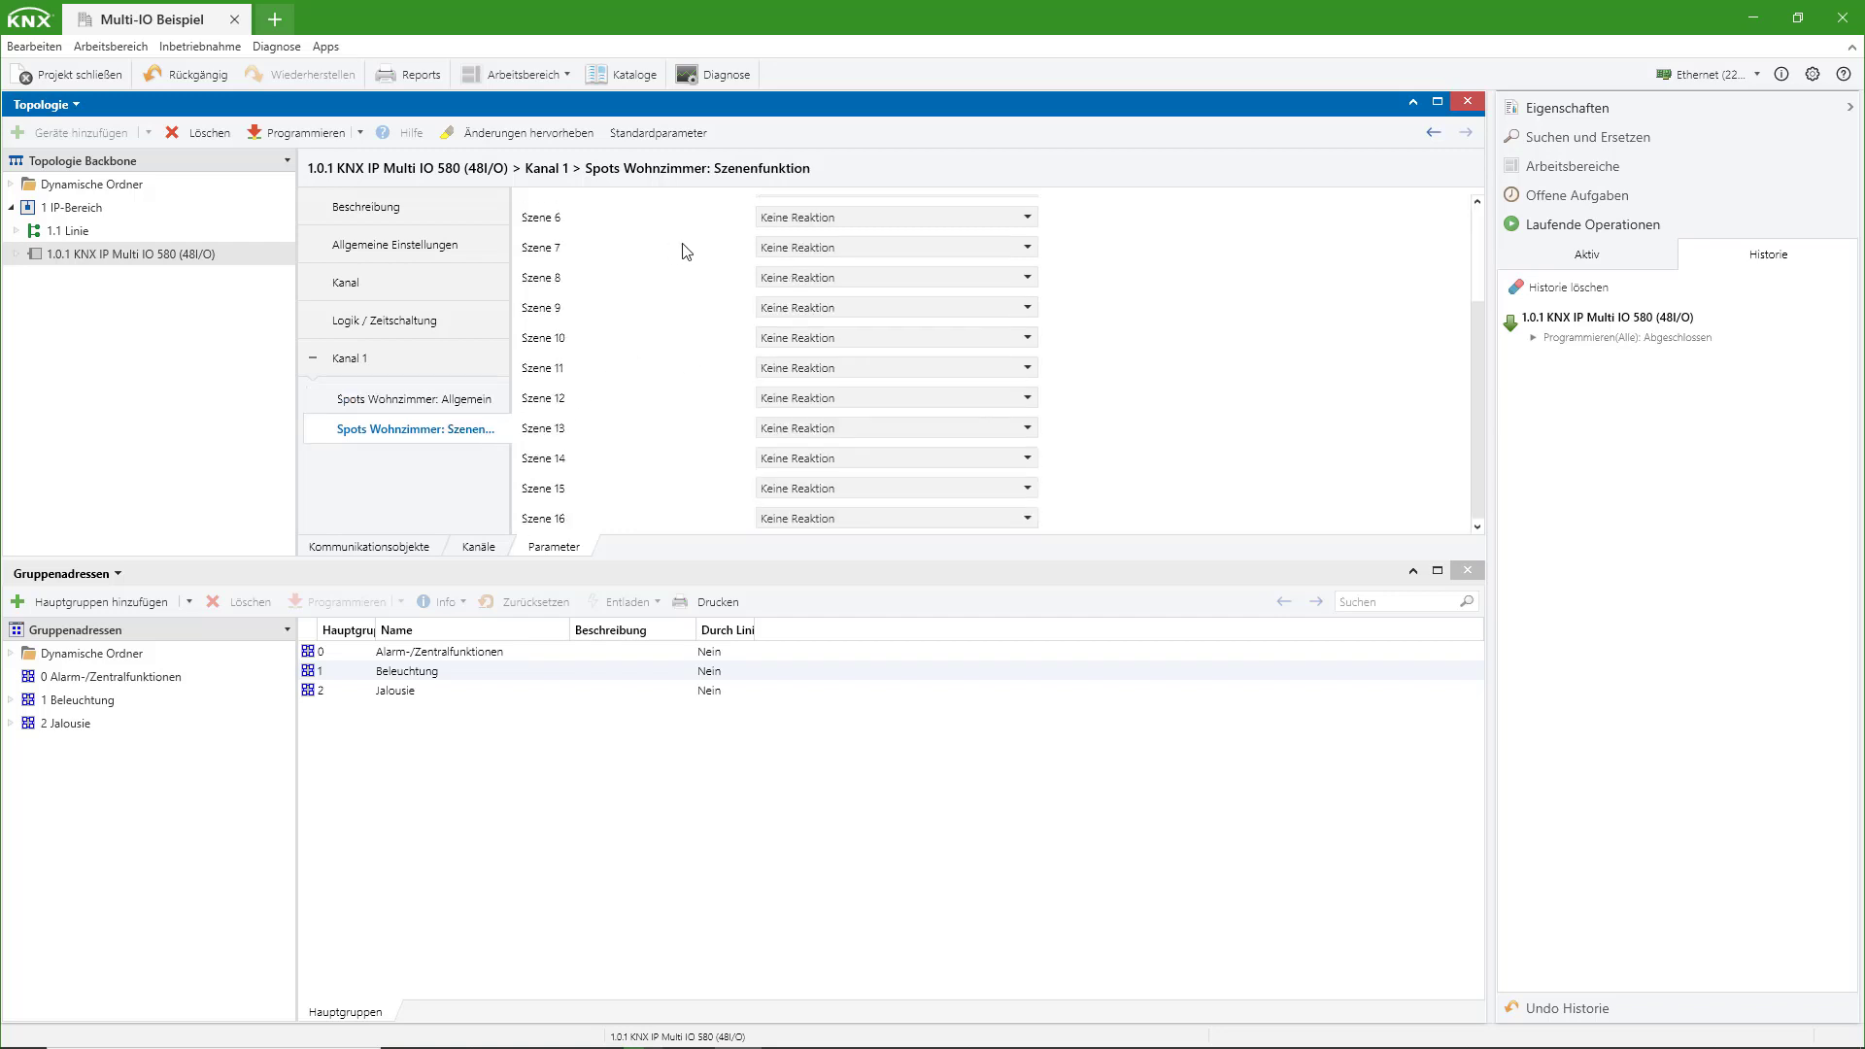
{"action": "scroll", "coordinate": [724, 359], "scroll_direction": "up", "scroll_amount": 3}
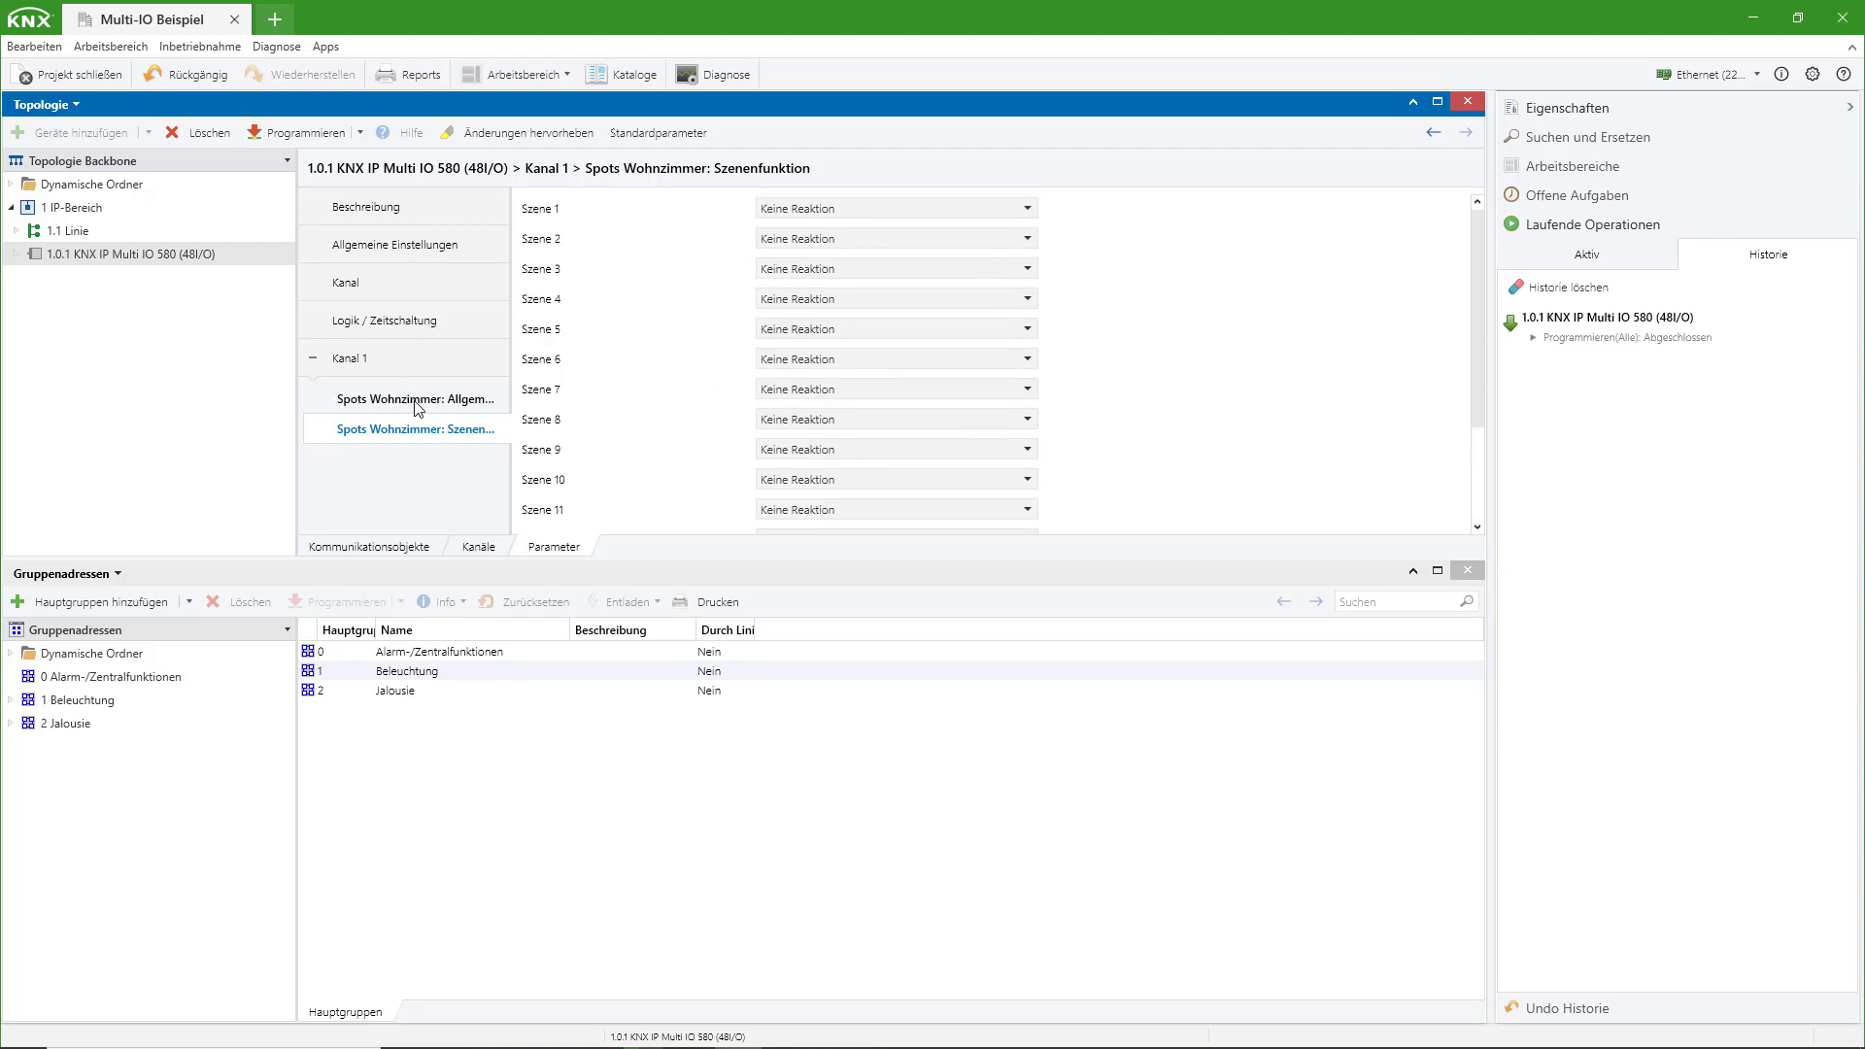
{"action": "left_click", "coordinate": [779, 209]}
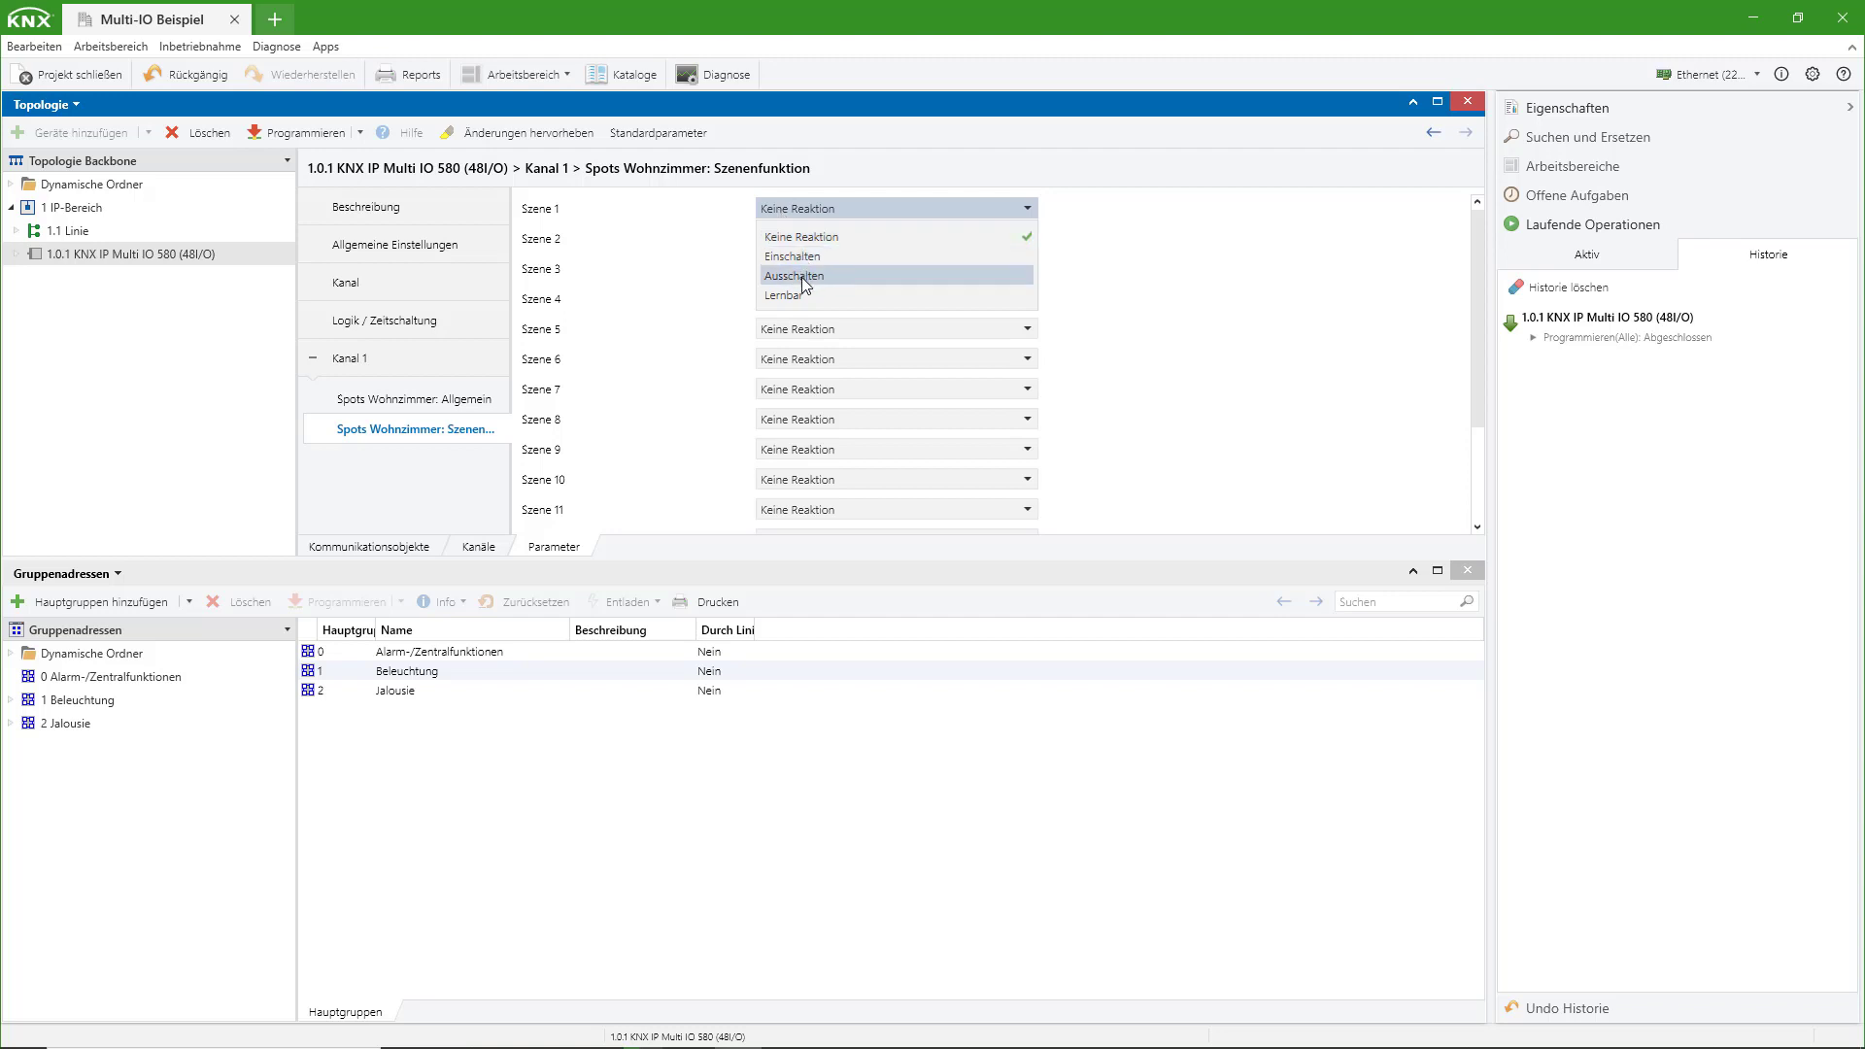
{"action": "left_click", "coordinate": [406, 420]}
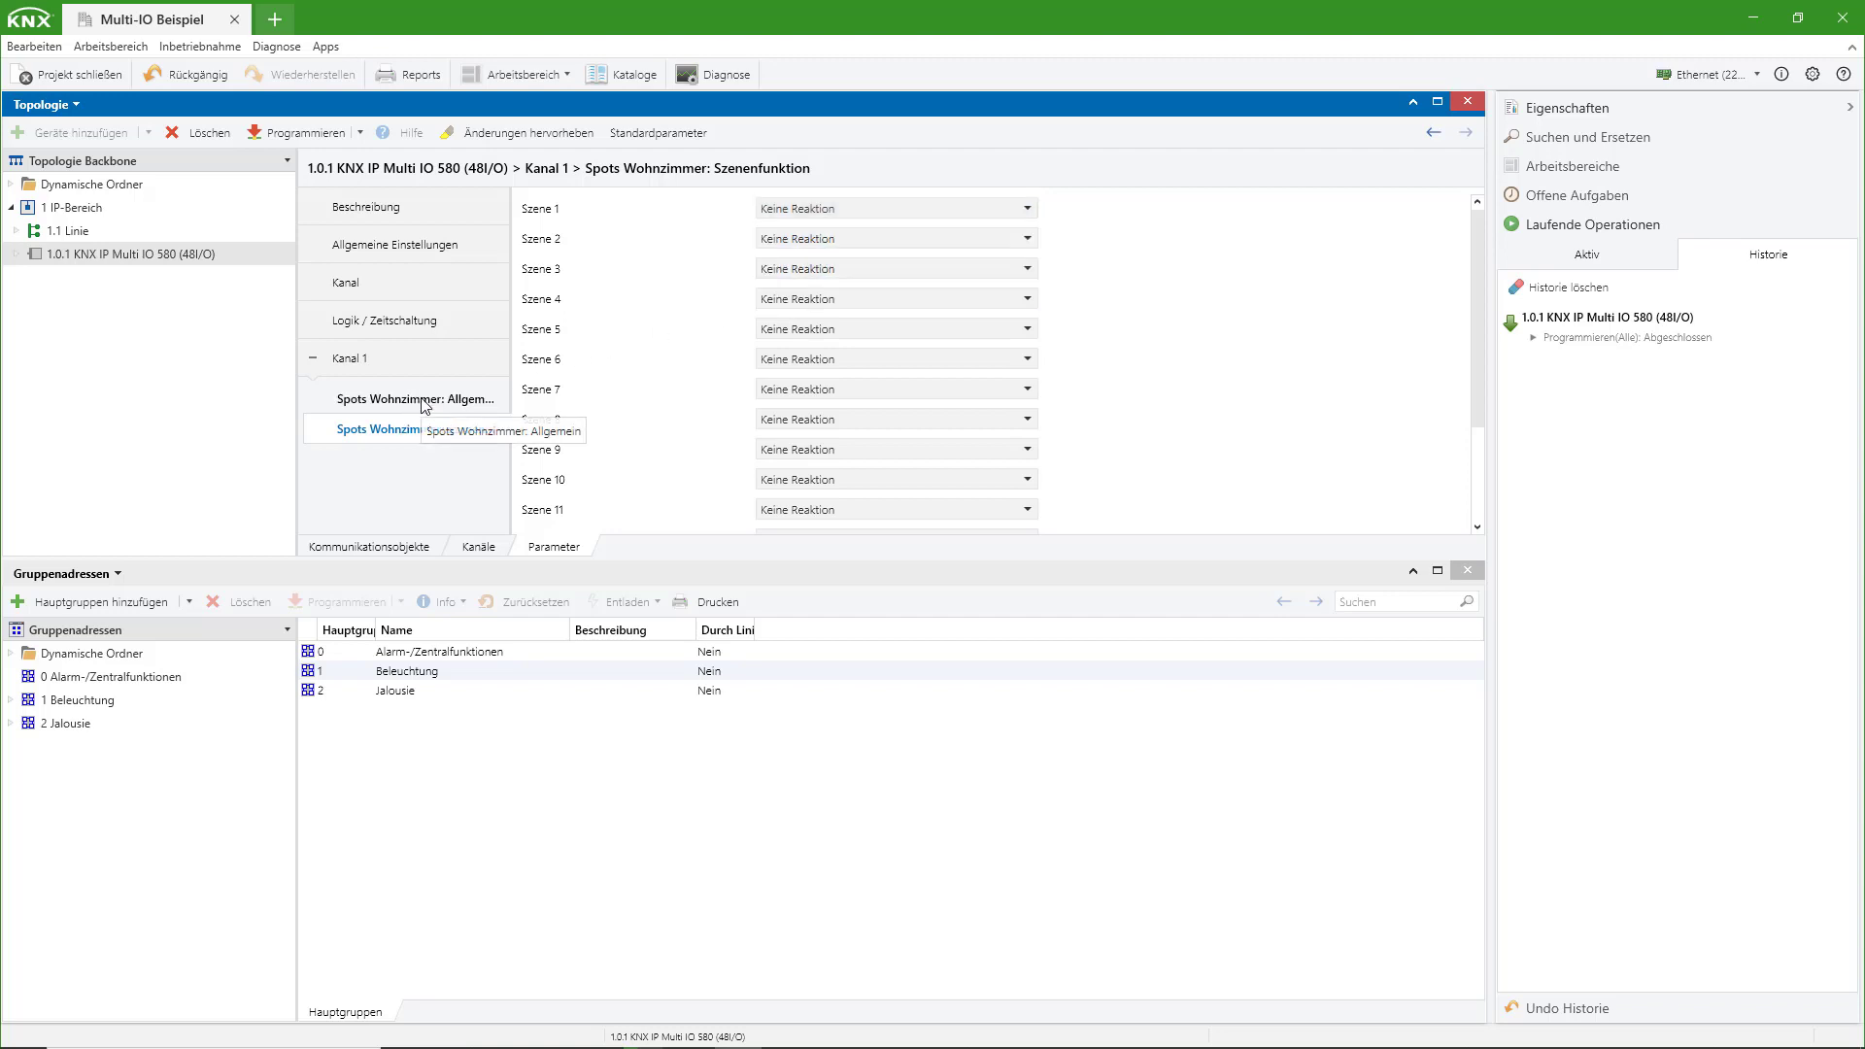
{"action": "left_click", "coordinate": [424, 401]}
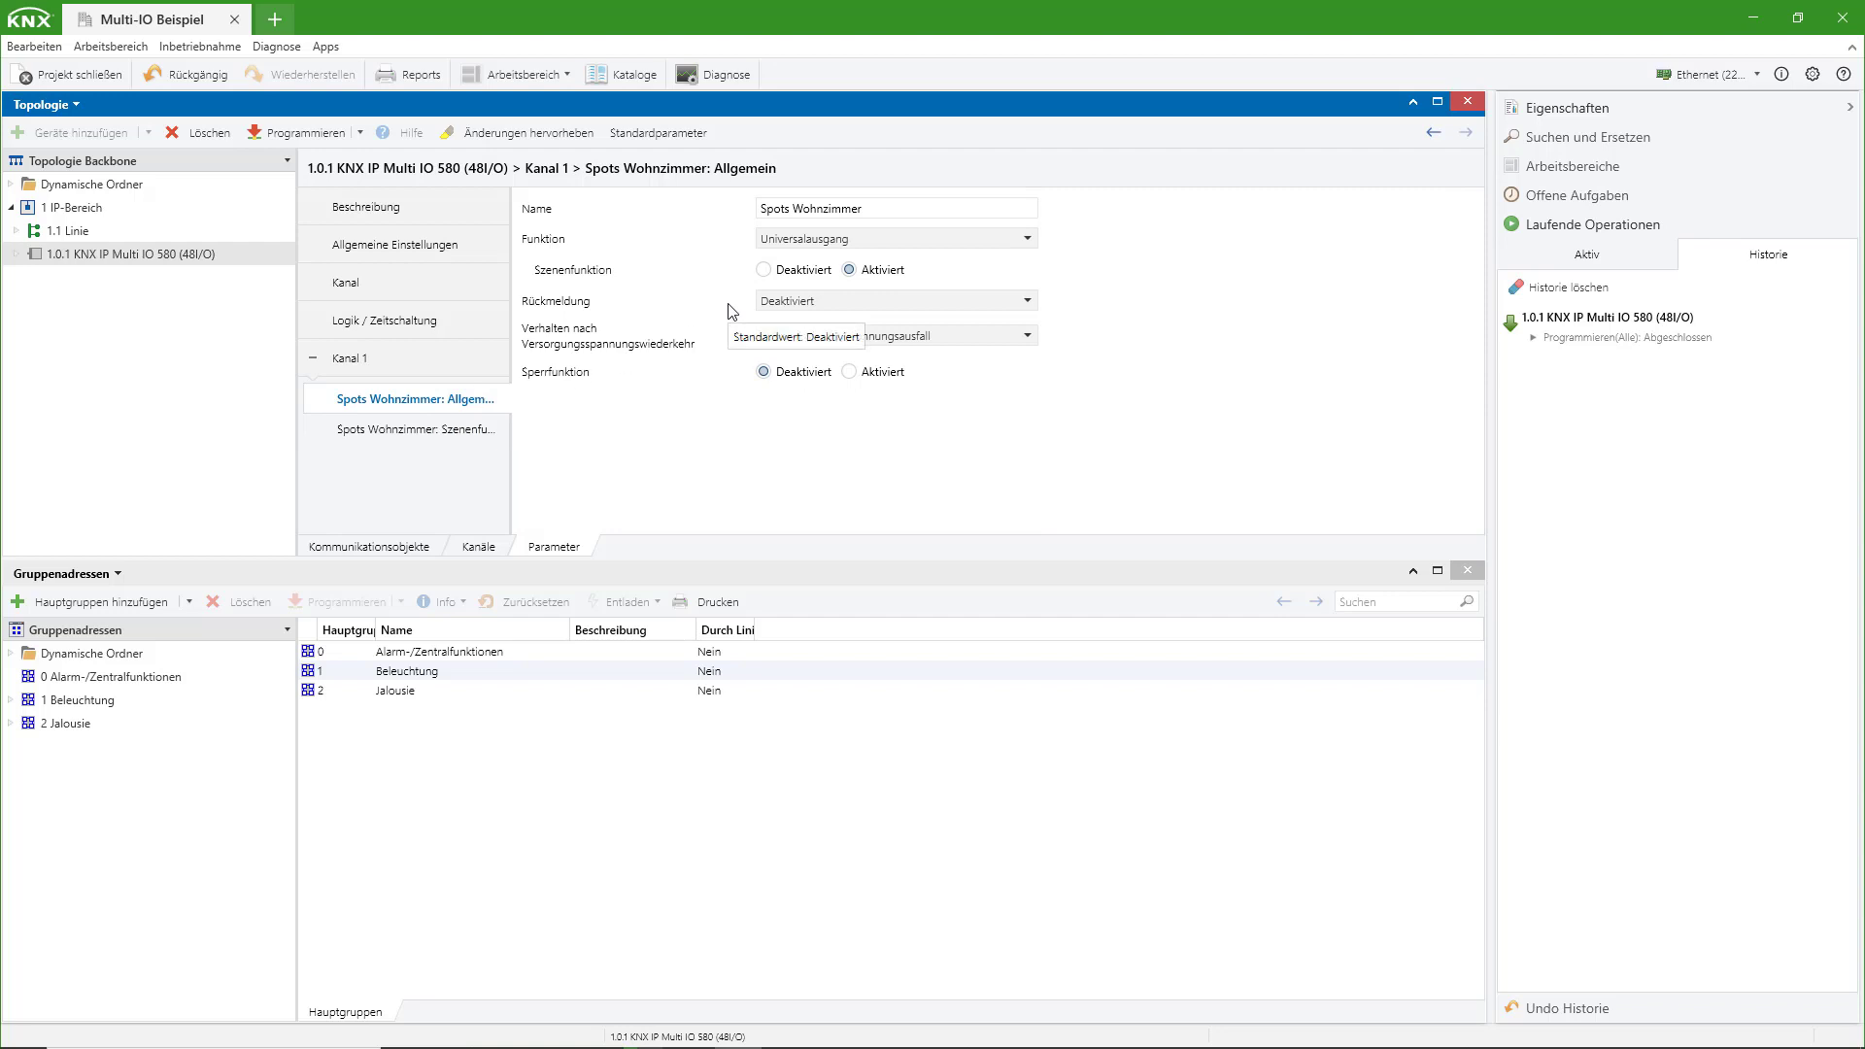
Set the actuator's Rückmeldung to Bei Änderung after checking the interval options of Zyklisch und bei Änderung
{"action": "left_click", "coordinate": [845, 302]}
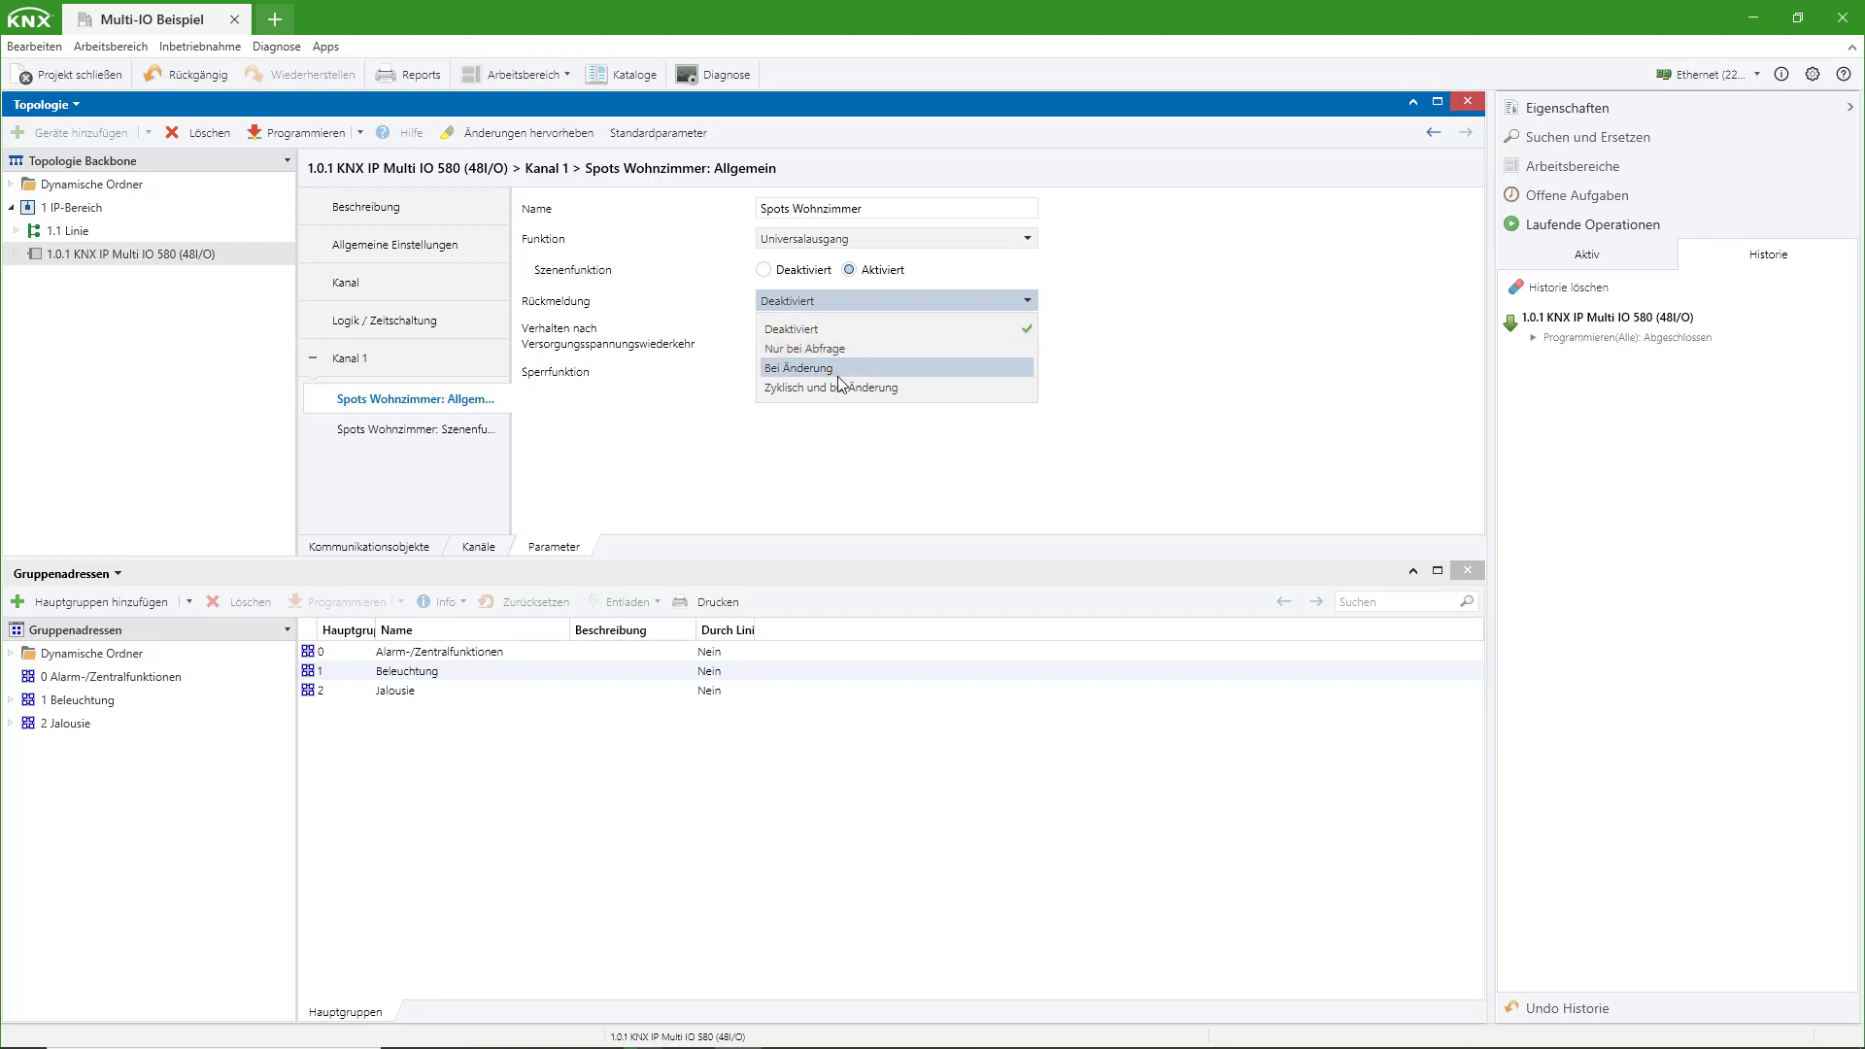
{"action": "left_click", "coordinate": [859, 387]}
{"action": "left_click", "coordinate": [862, 333]}
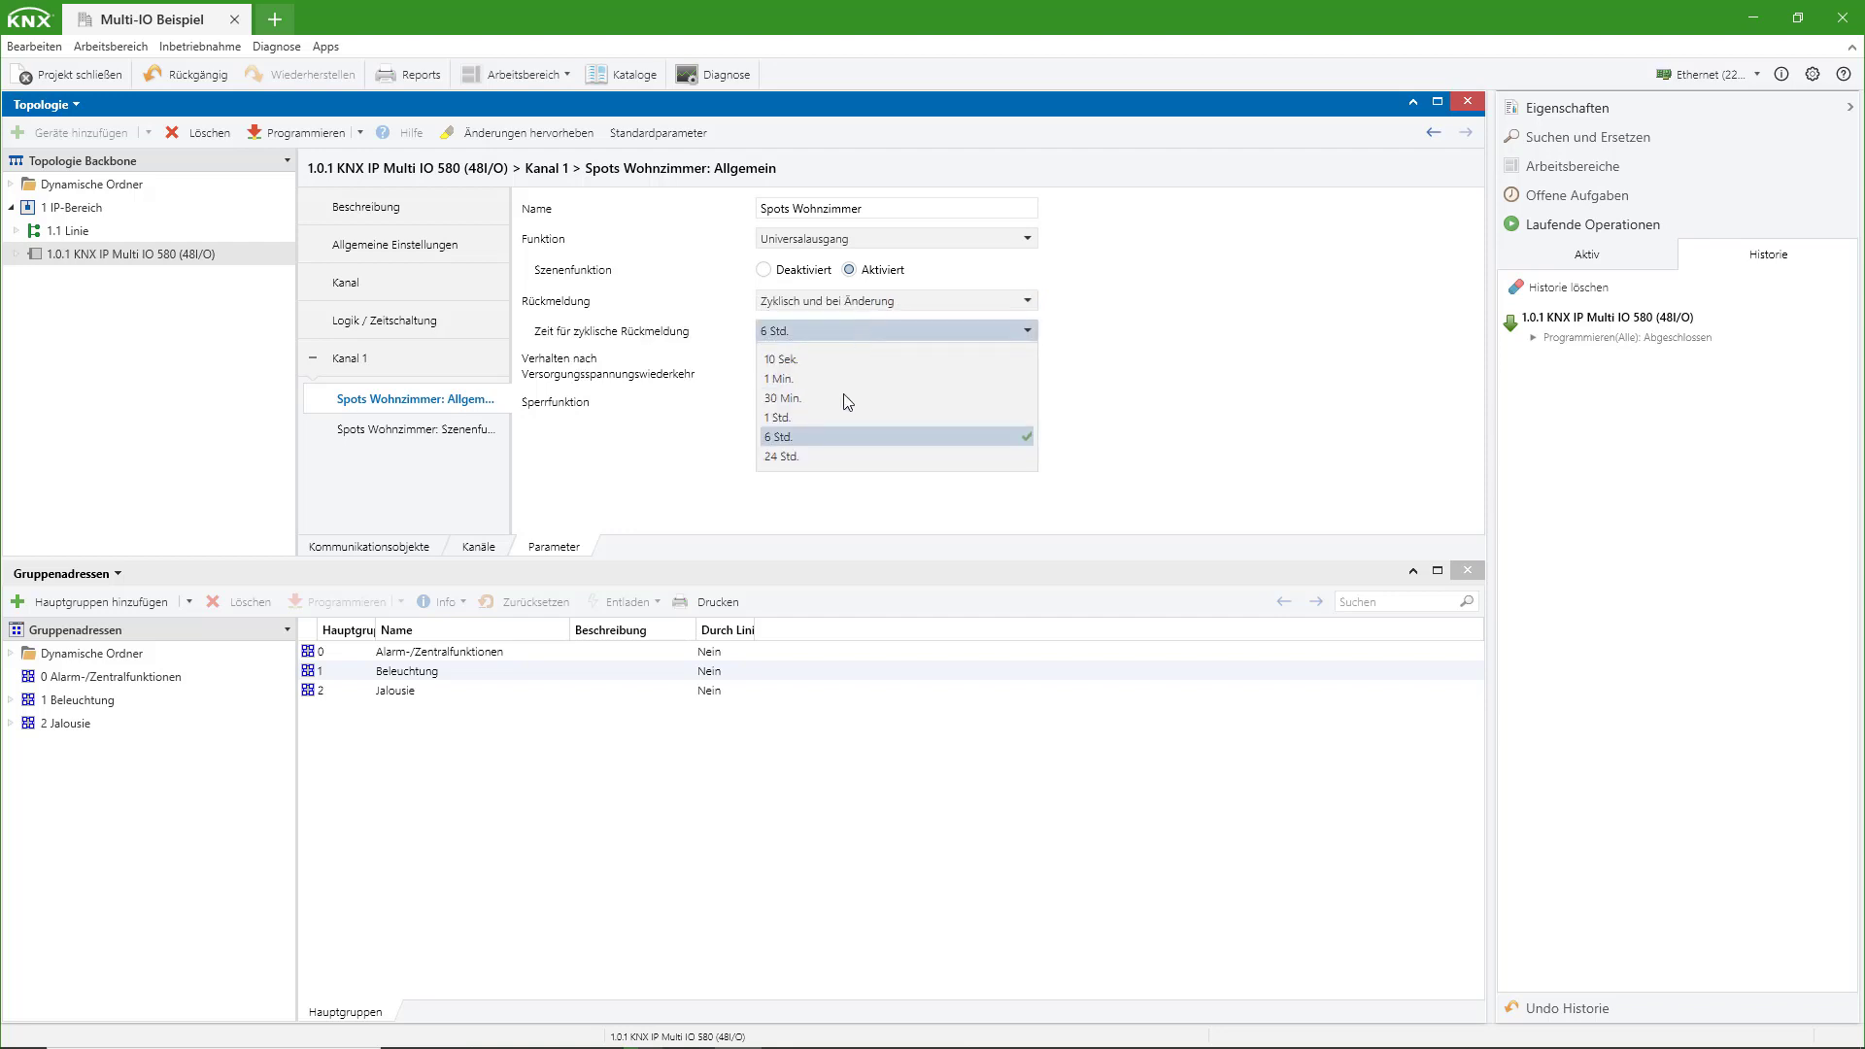
{"action": "left_click", "coordinate": [874, 303]}
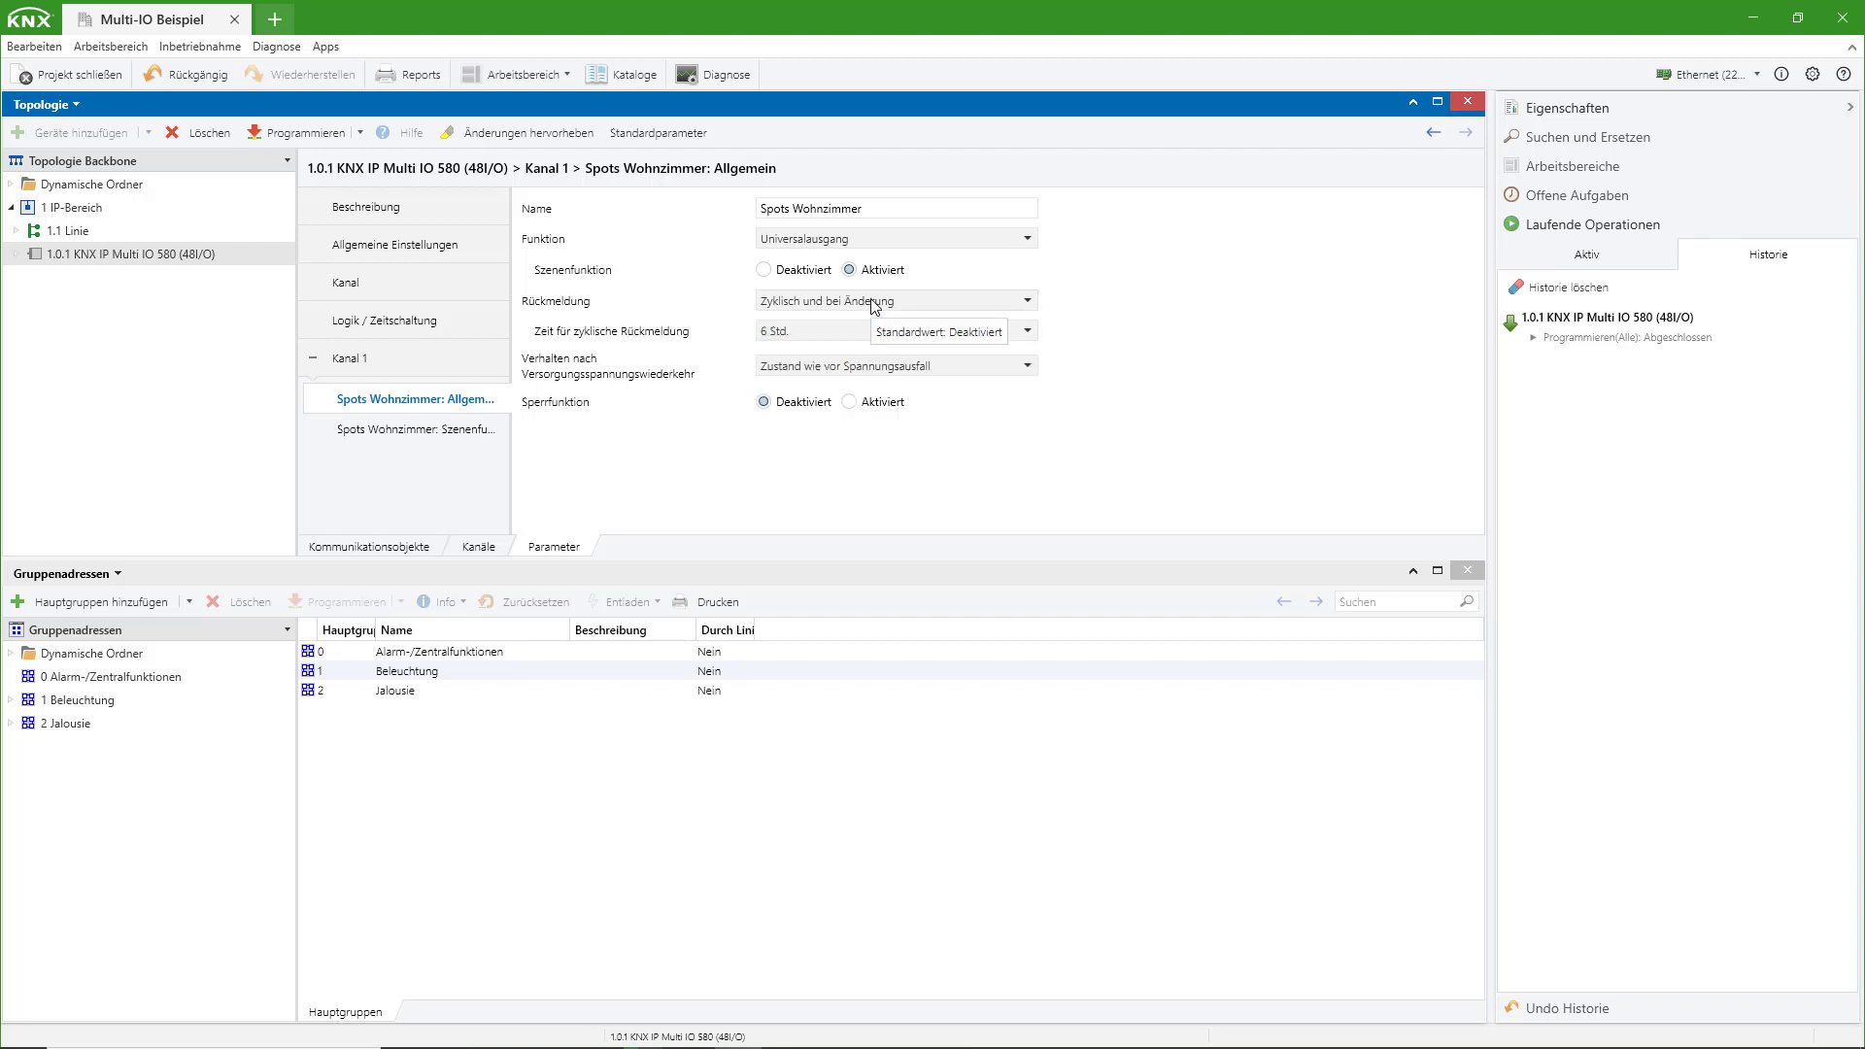
{"action": "left_click", "coordinate": [874, 303]}
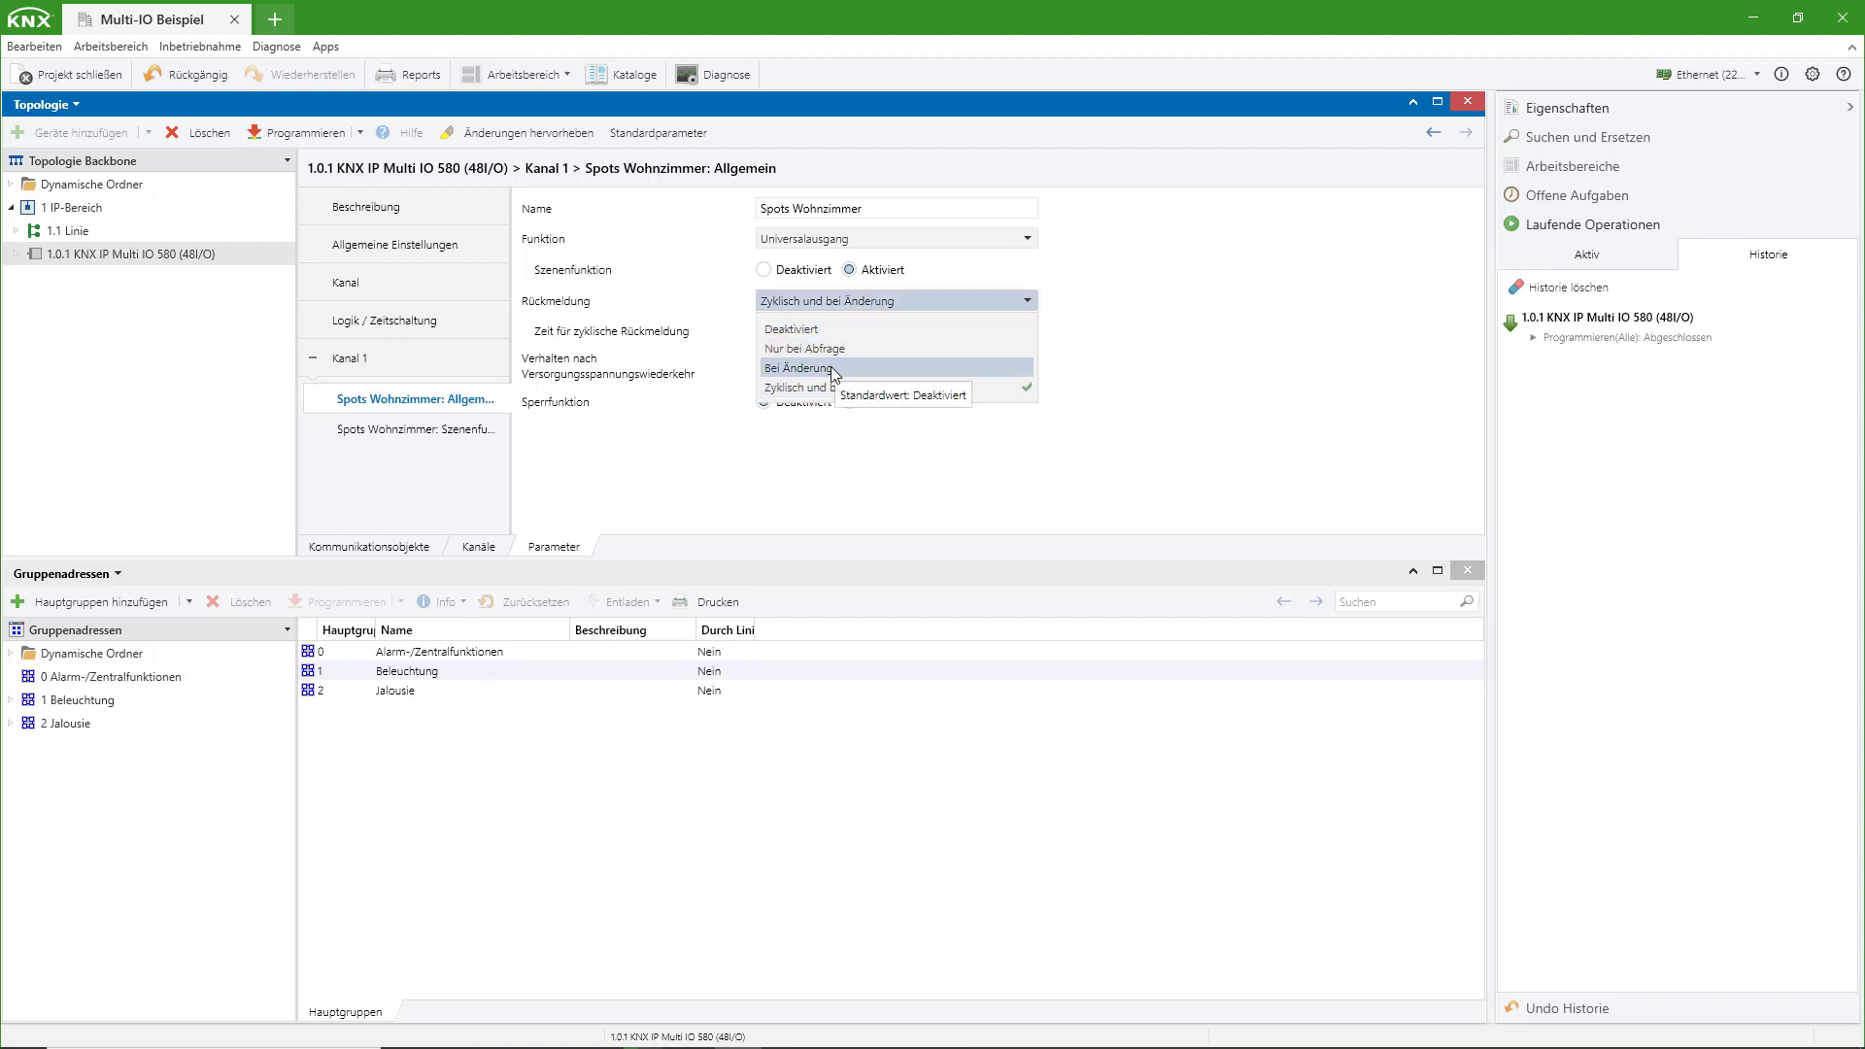
{"action": "left_click", "coordinate": [832, 367]}
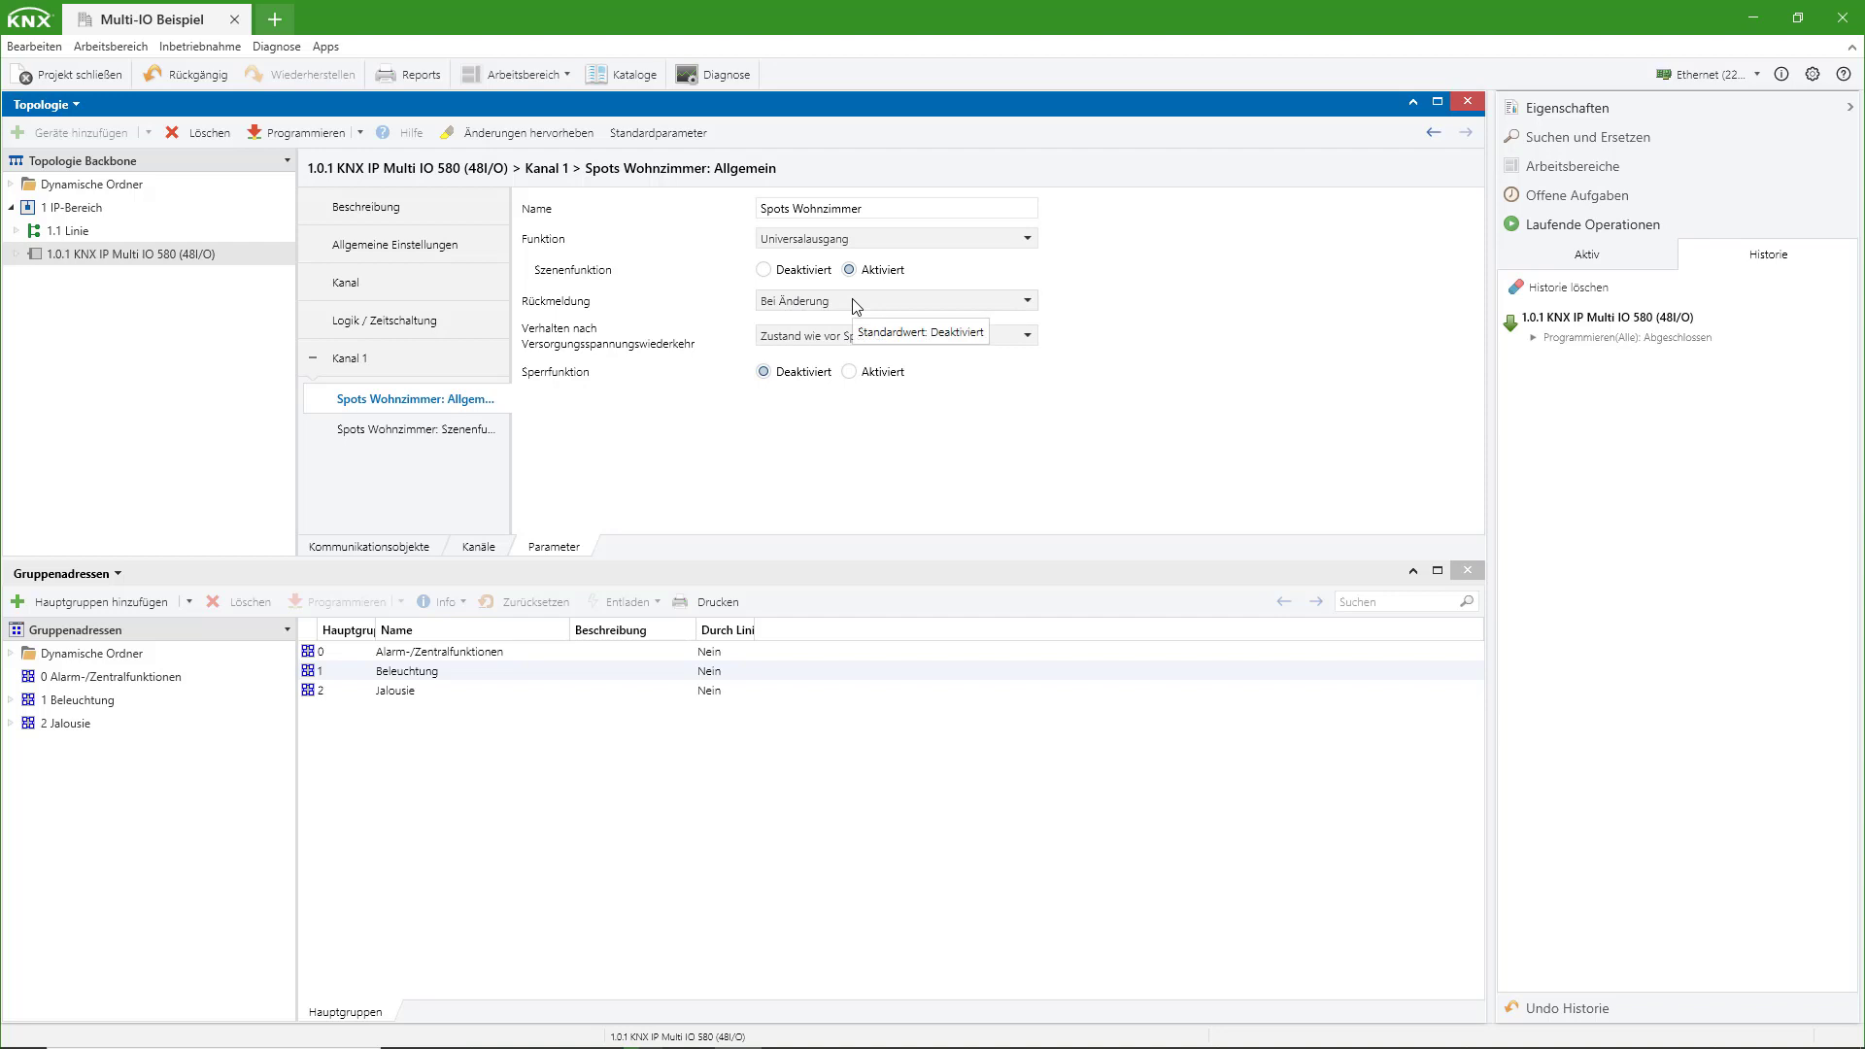
Deactivate the Szenenfunktion and view the options for Verhalten nach Versorgungsspannungswiederkehr
{"action": "left_click", "coordinate": [764, 272]}
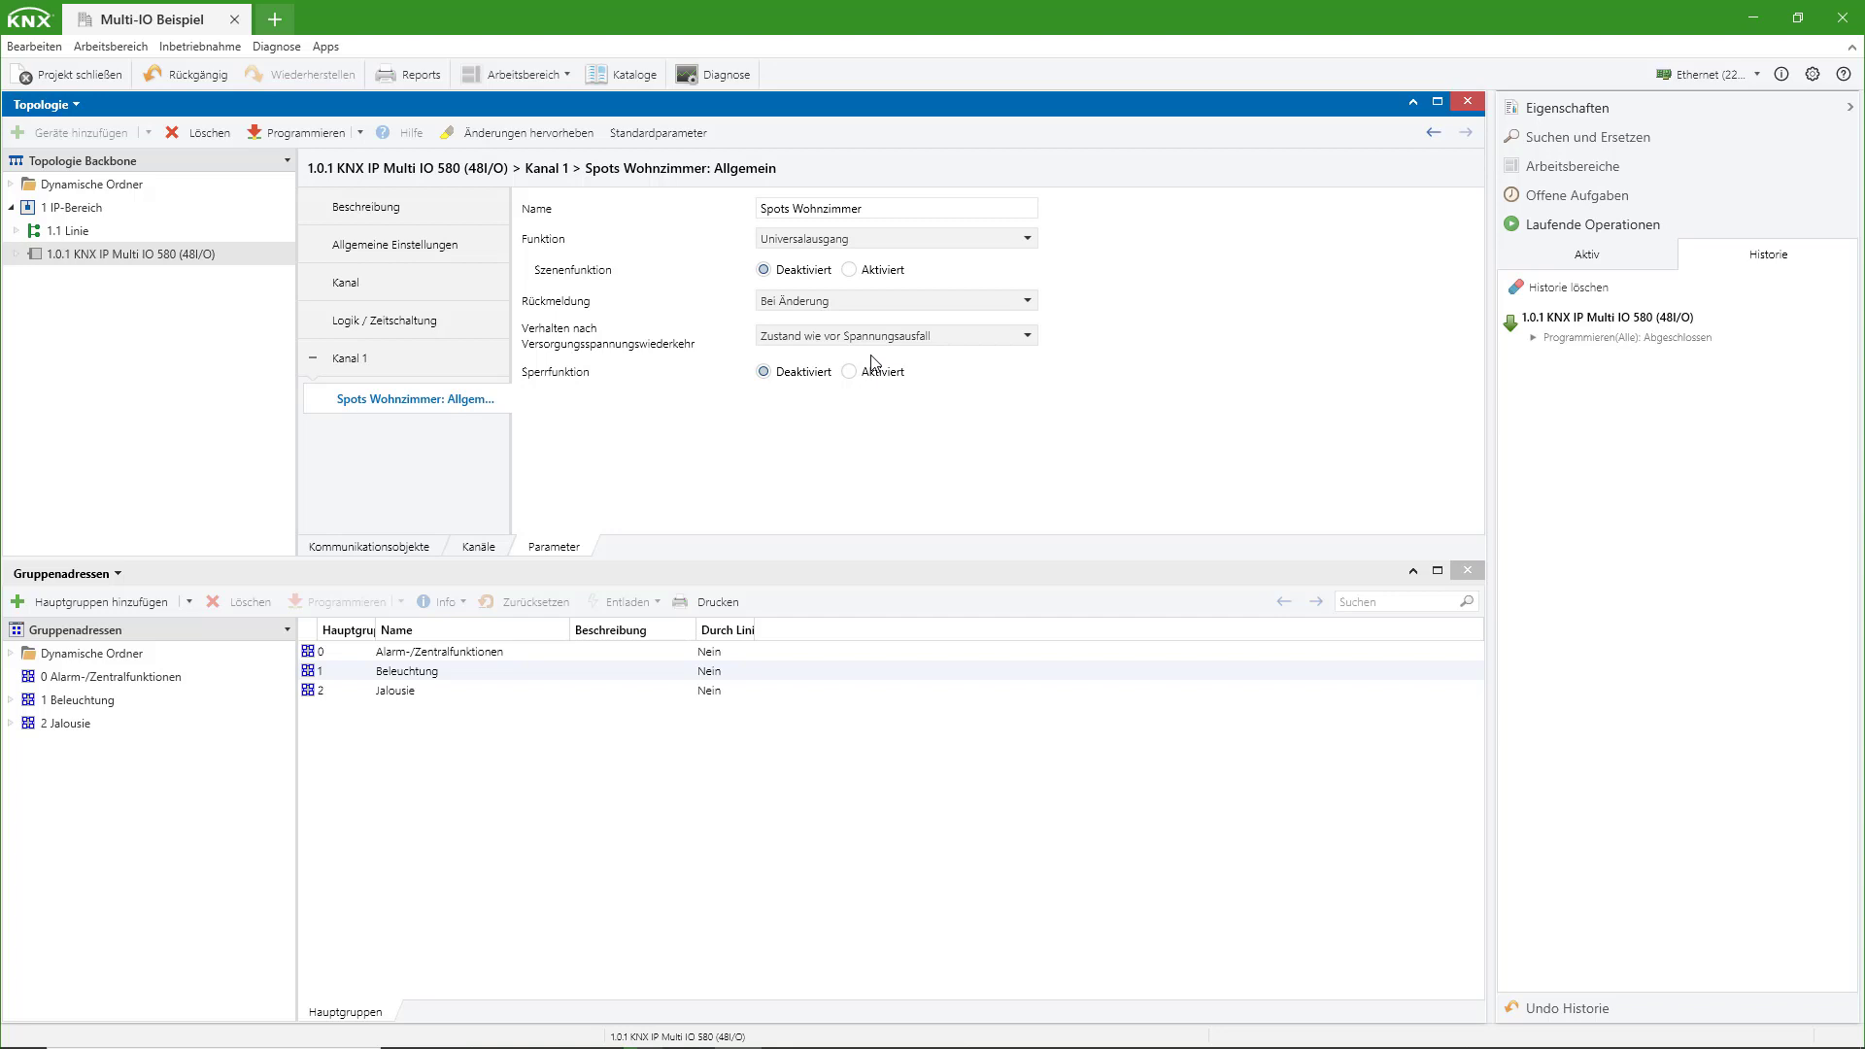
{"action": "left_click", "coordinate": [850, 337]}
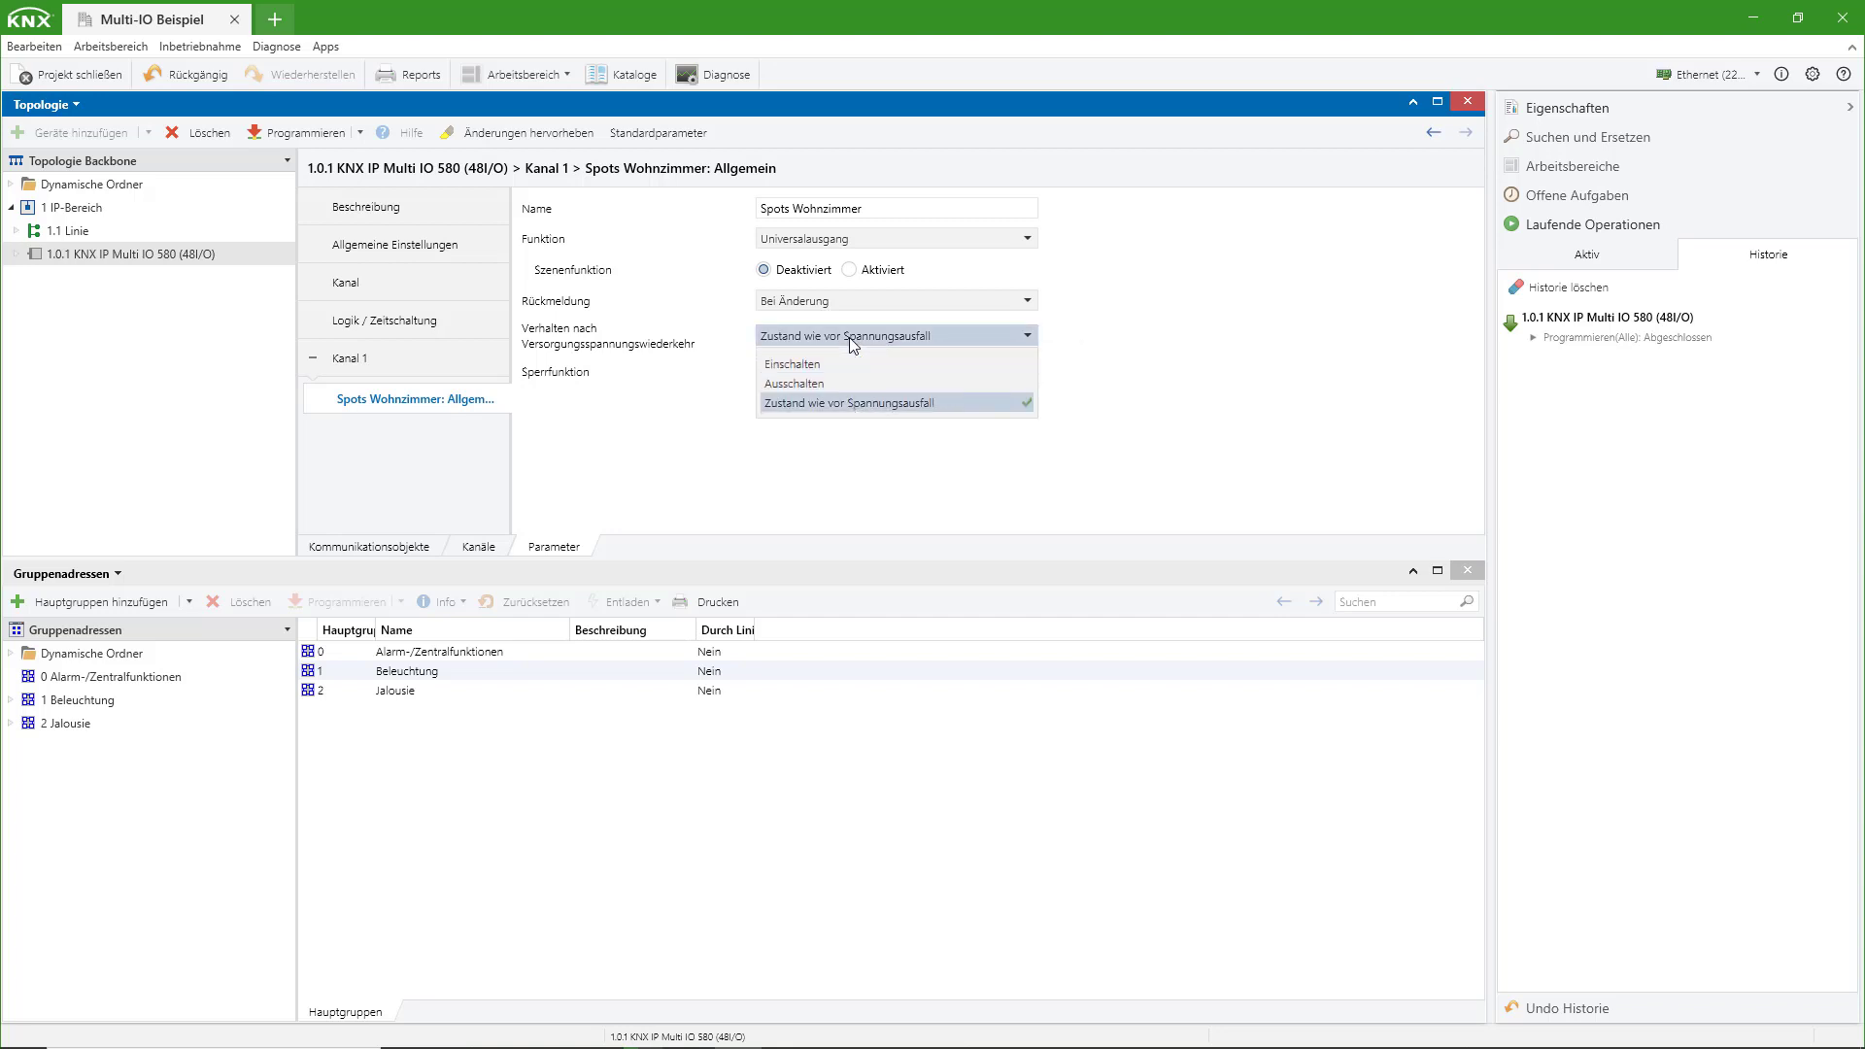
{"action": "left_click", "coordinate": [849, 336]}
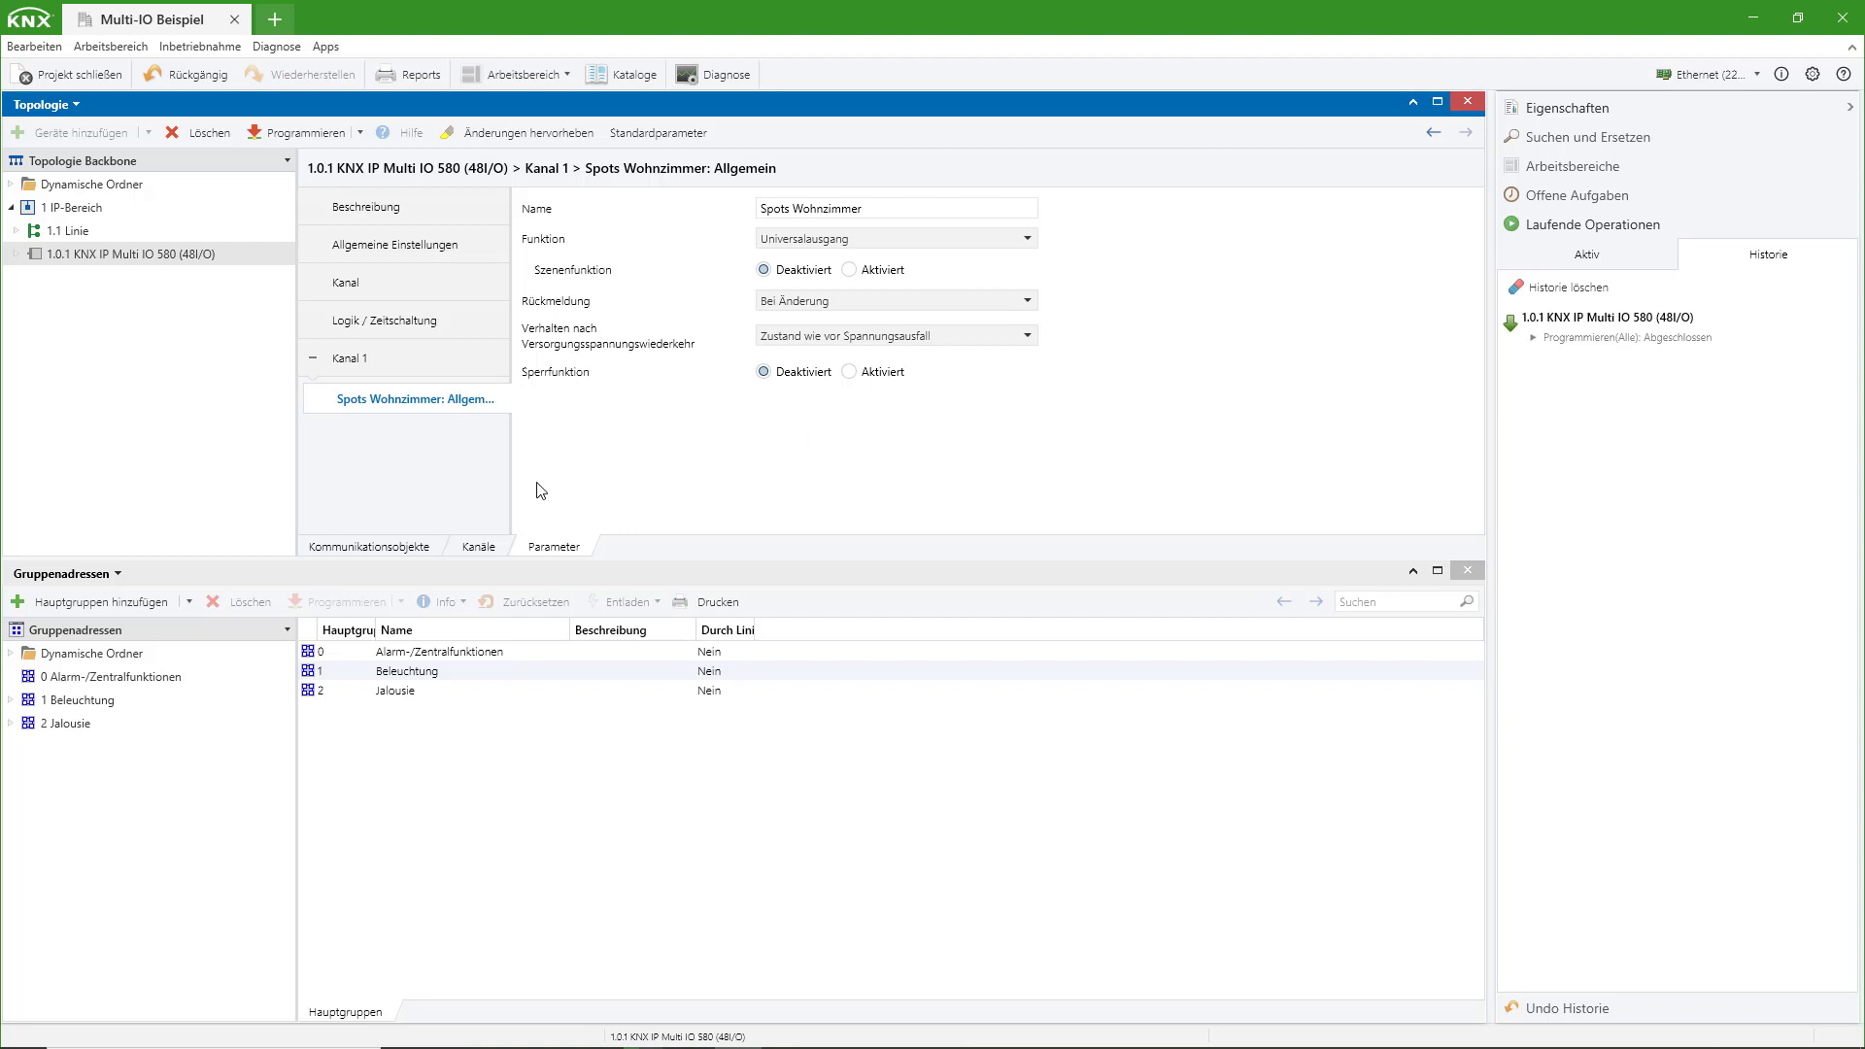
Show the device's communication objects and add a group address "Spots Wohnzimmer" under 1/0 Schalten in the Beleuchtung main group
{"action": "left_click", "coordinate": [408, 546]}
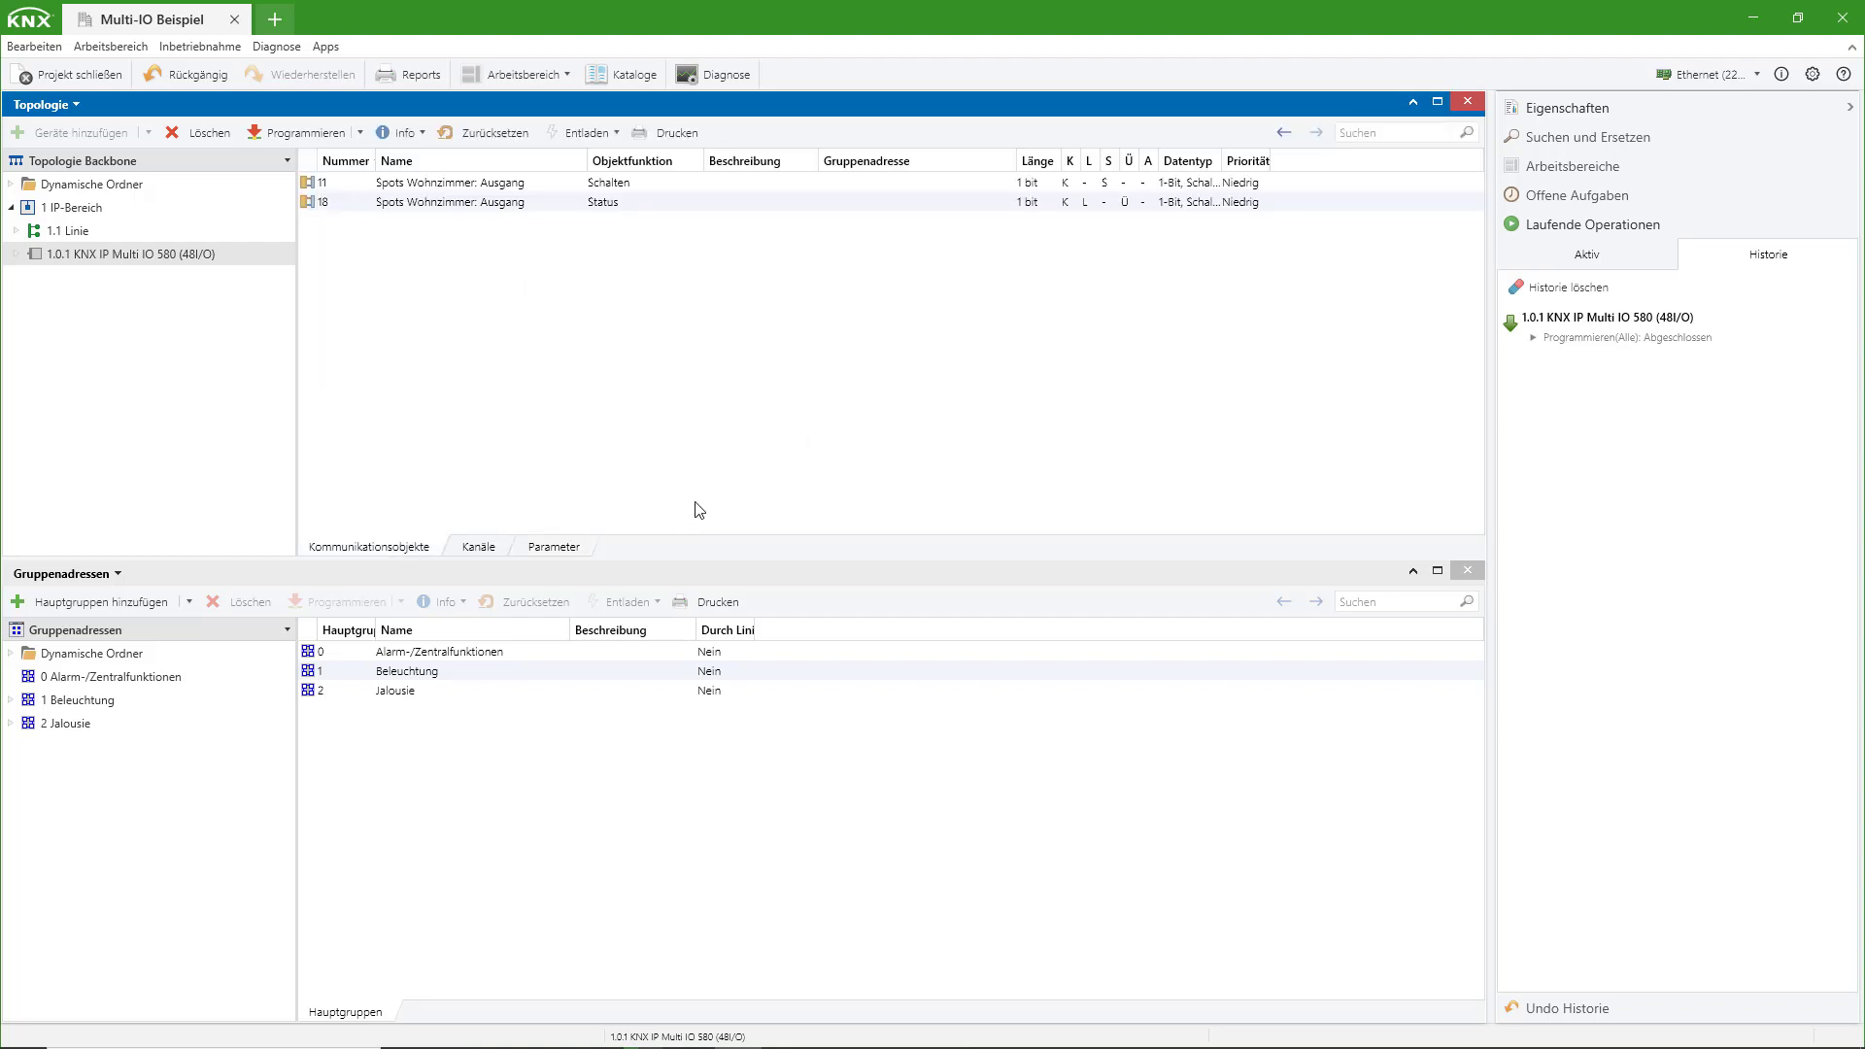
{"action": "left_click", "coordinate": [714, 206]}
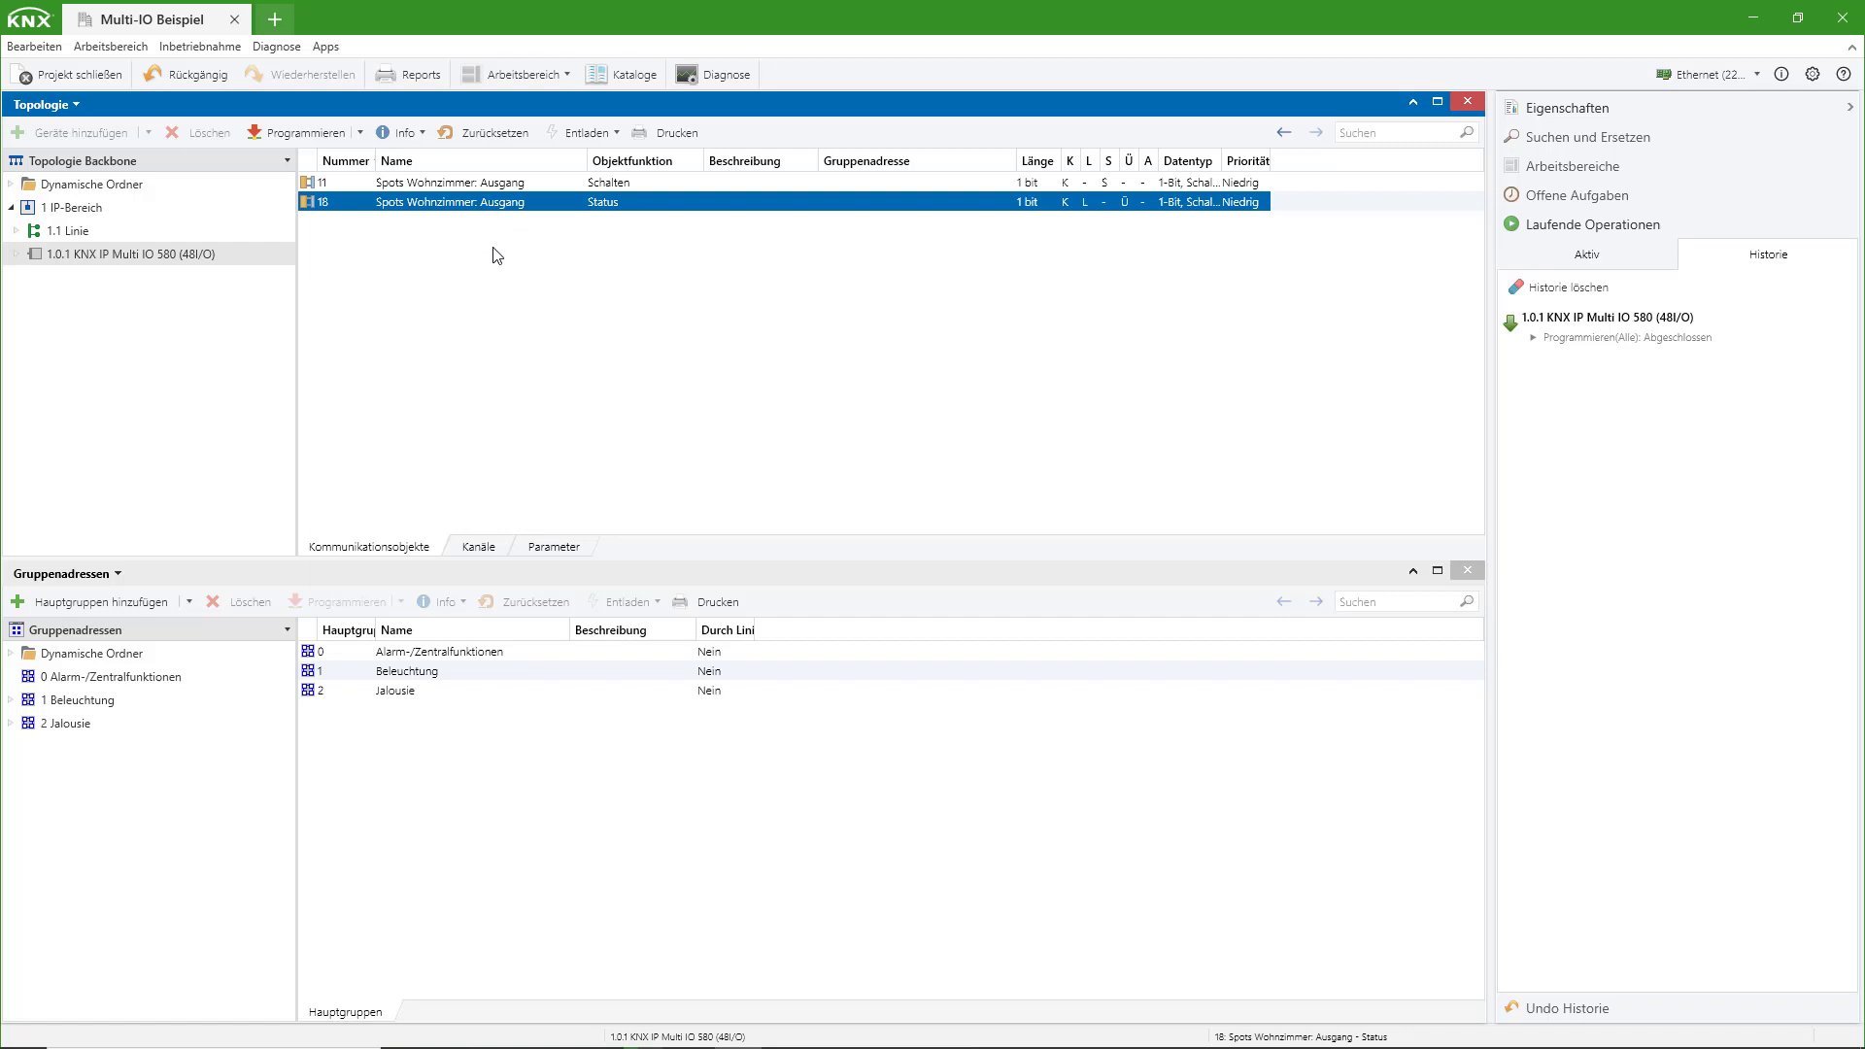
{"action": "left_click", "coordinate": [15, 701]}
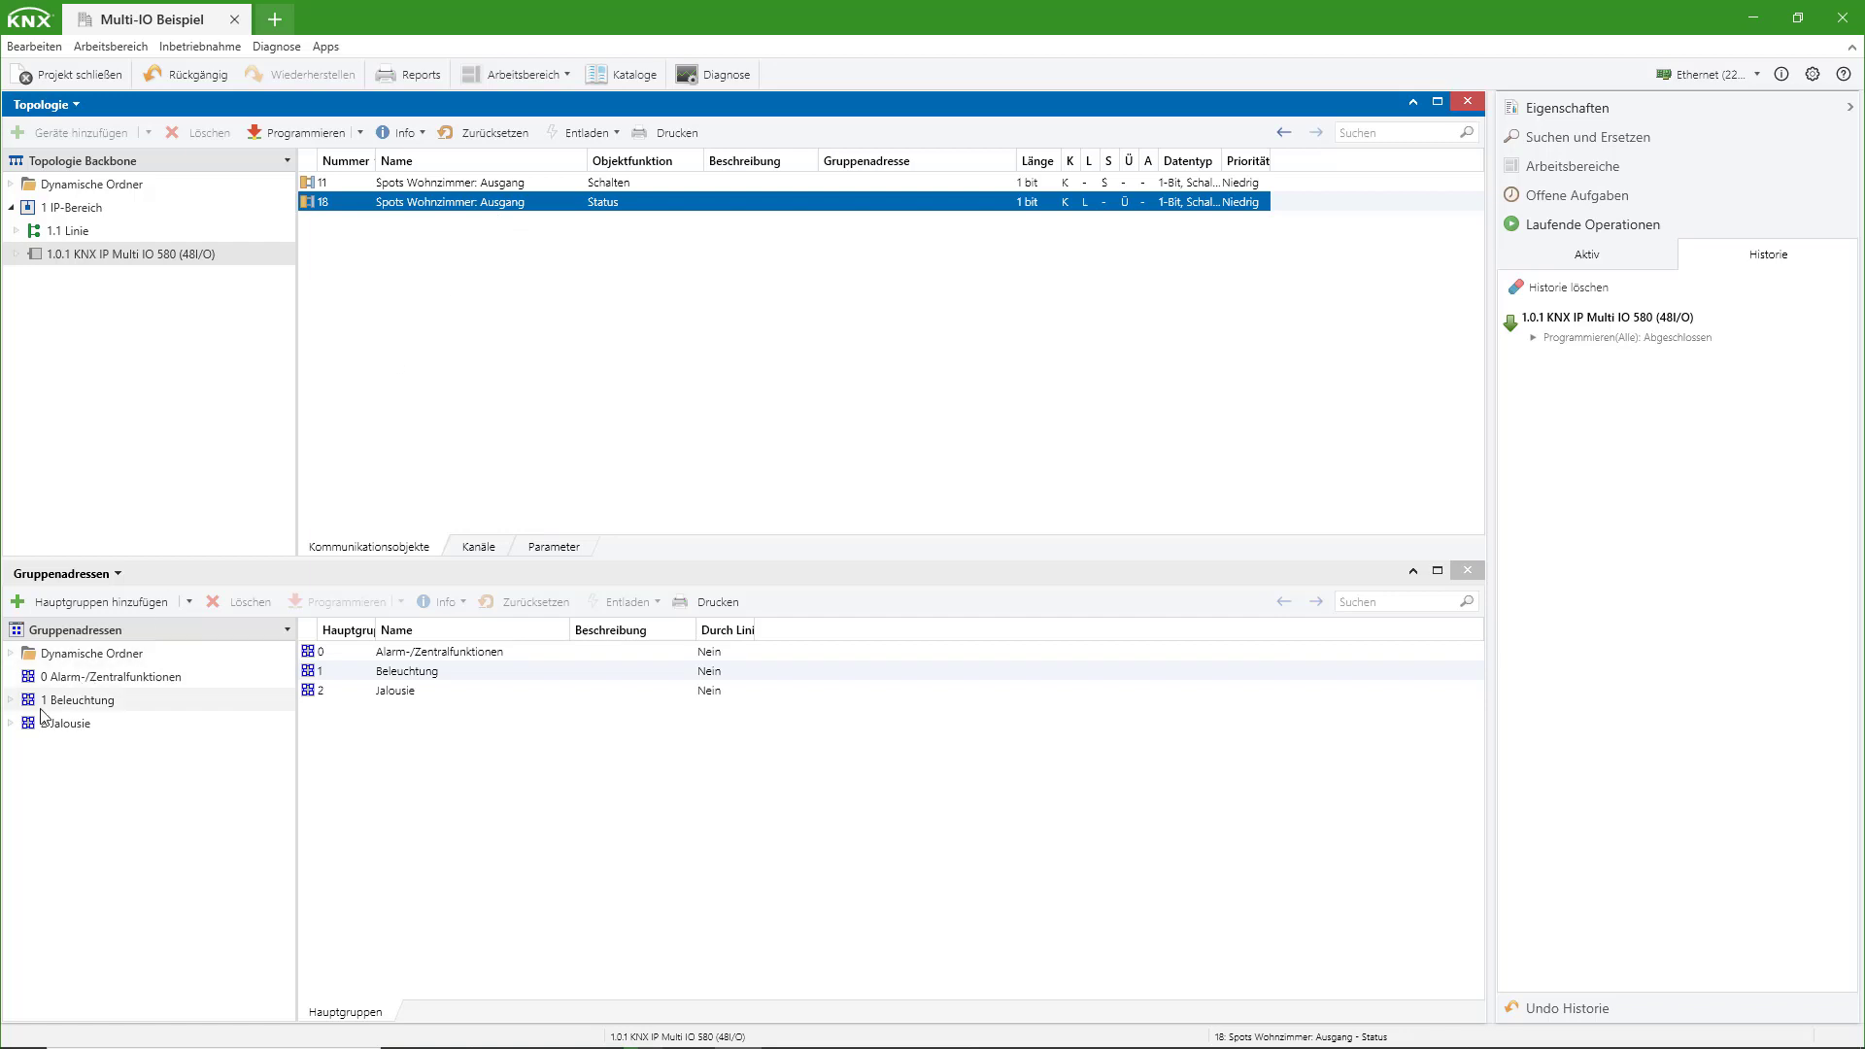
{"action": "left_click", "coordinate": [12, 700]}
{"action": "left_click", "coordinate": [78, 723]}
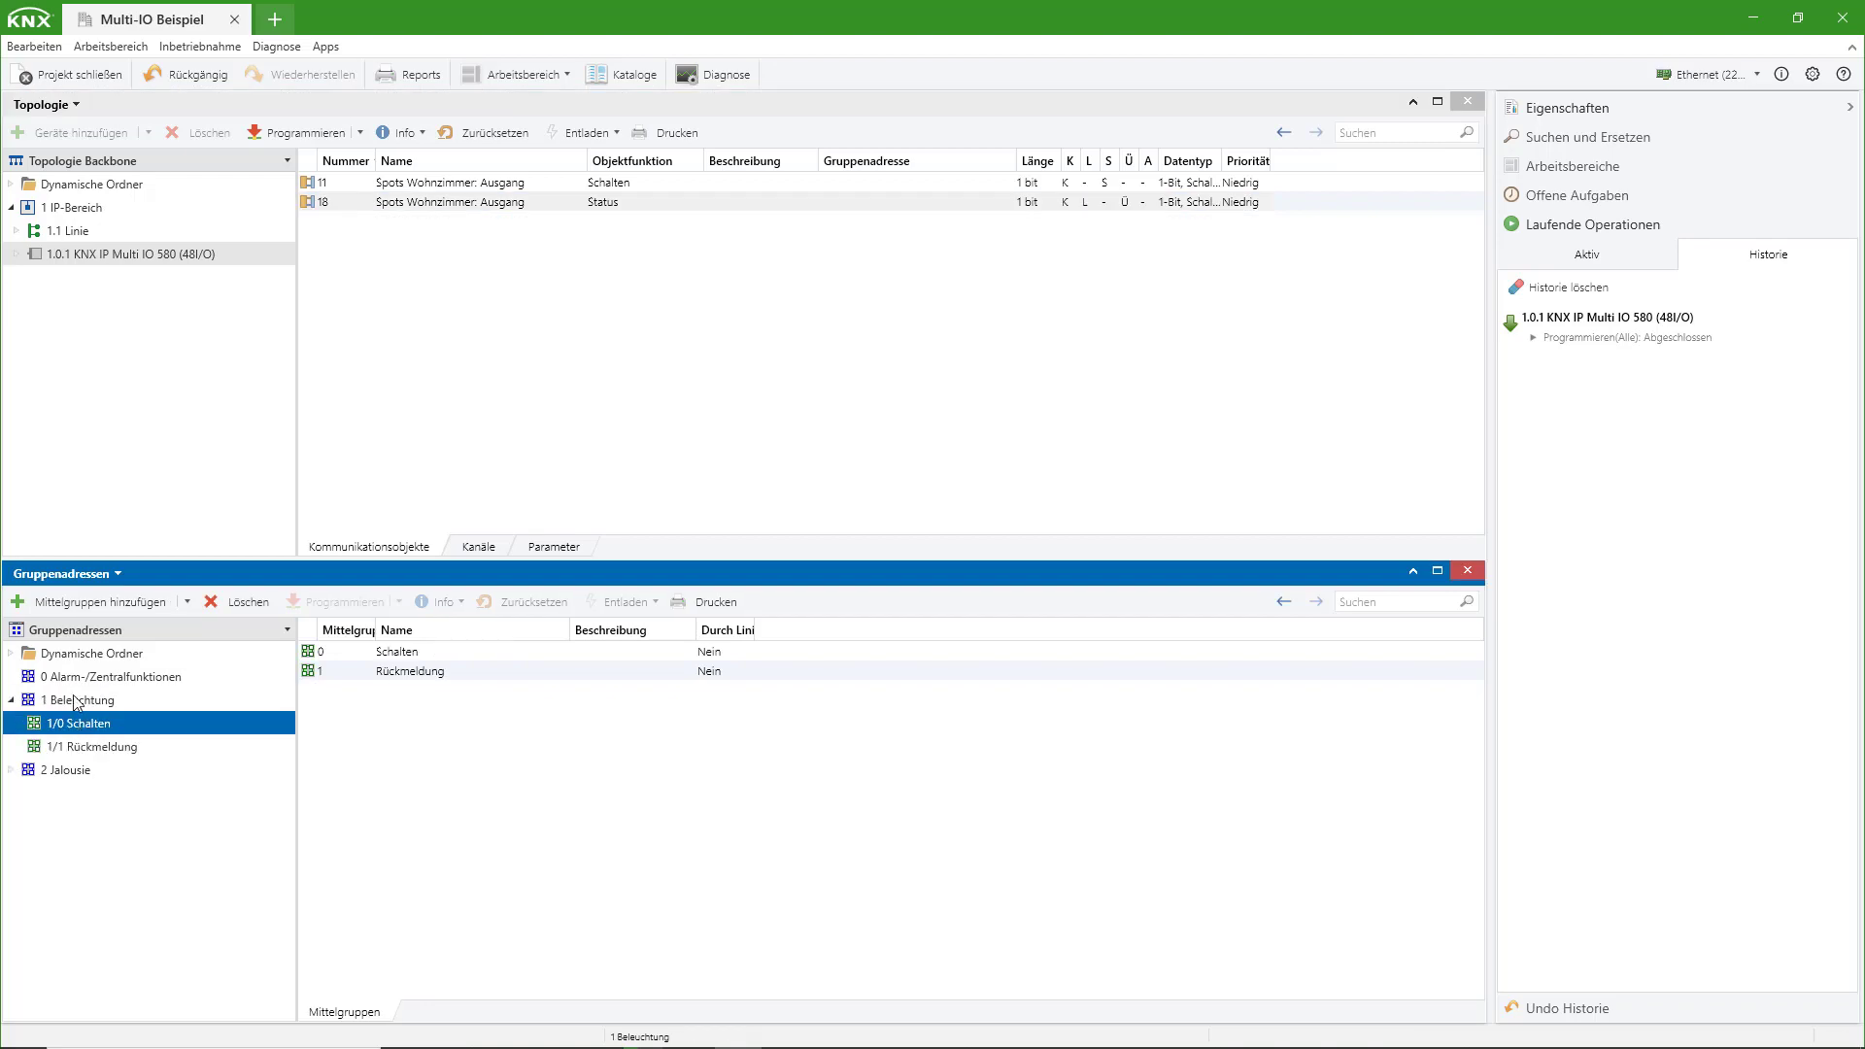
{"action": "left_click", "coordinate": [86, 610]}
{"action": "key", "text": "Tab"}
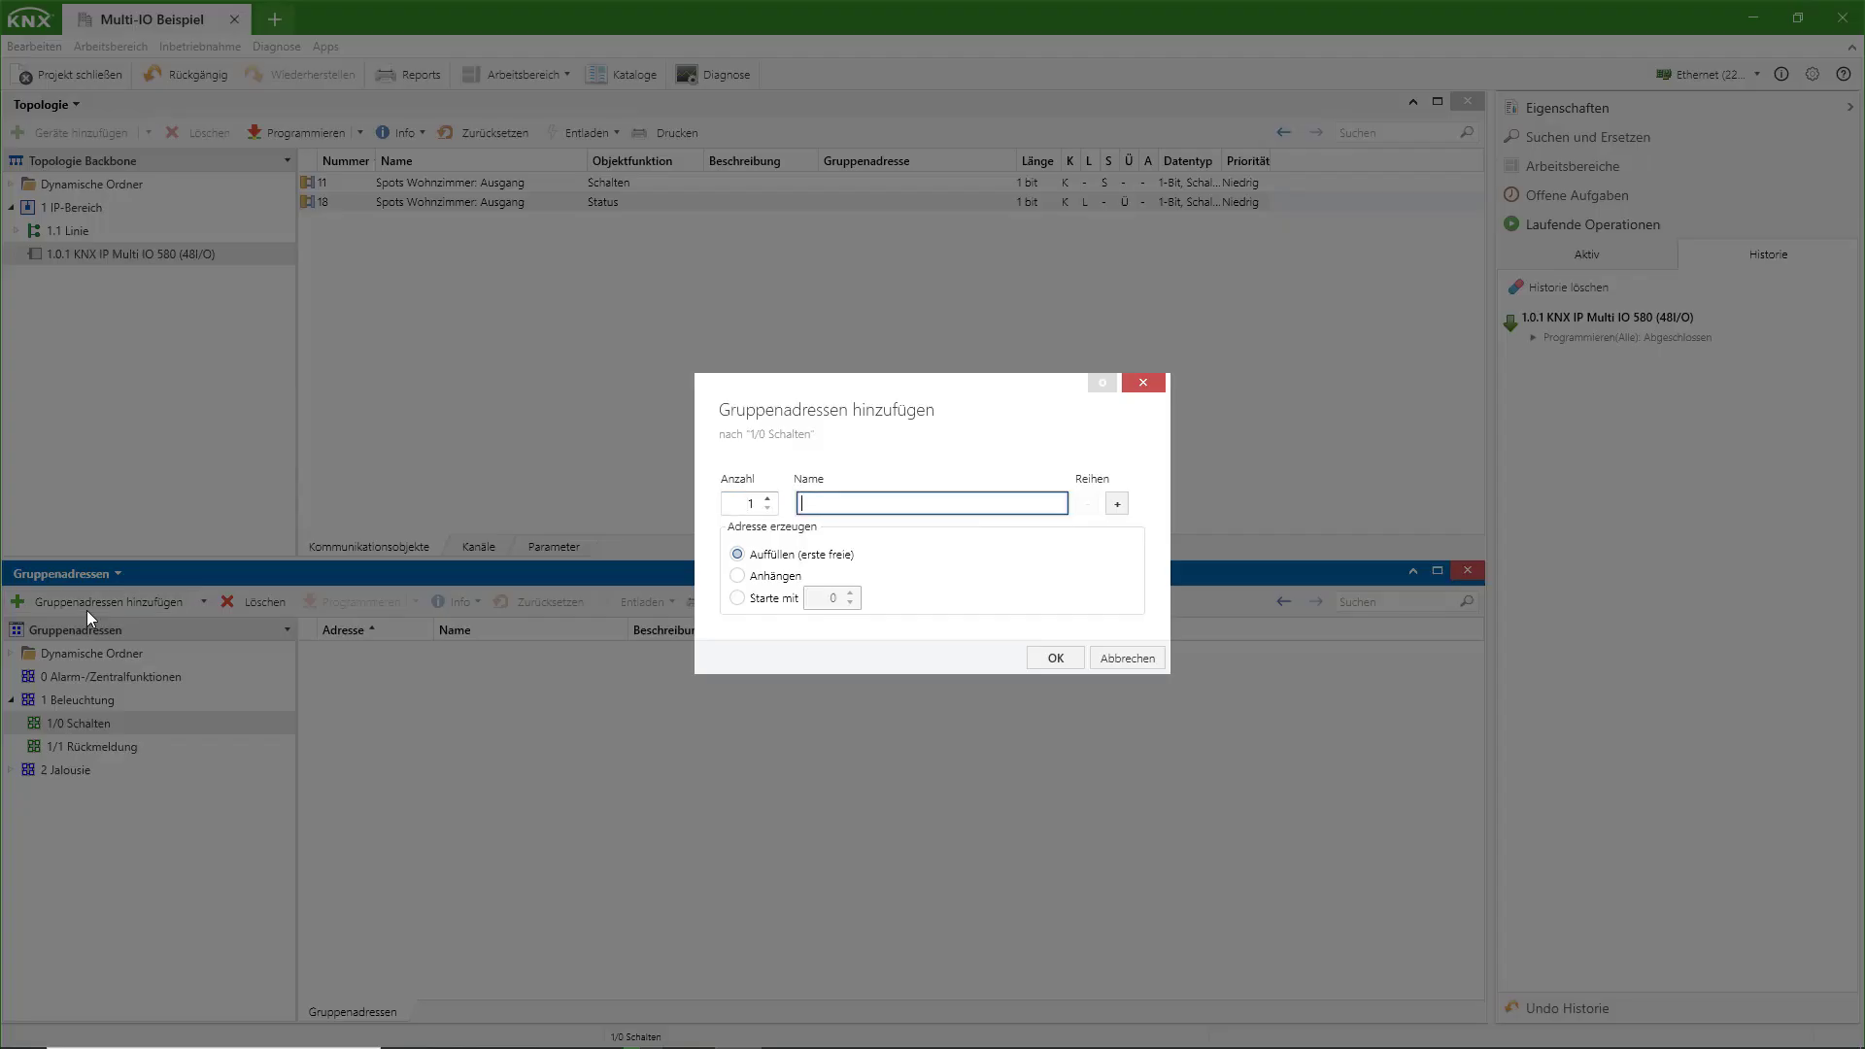
{"action": "type", "text": "Spots Wohnzimmer"}
{"action": "key", "text": "Return"}
Duplicate the Spots Wohnzimmer group address into the middle group 1/1 Rückmeldung
{"action": "left_click", "coordinate": [16, 723]}
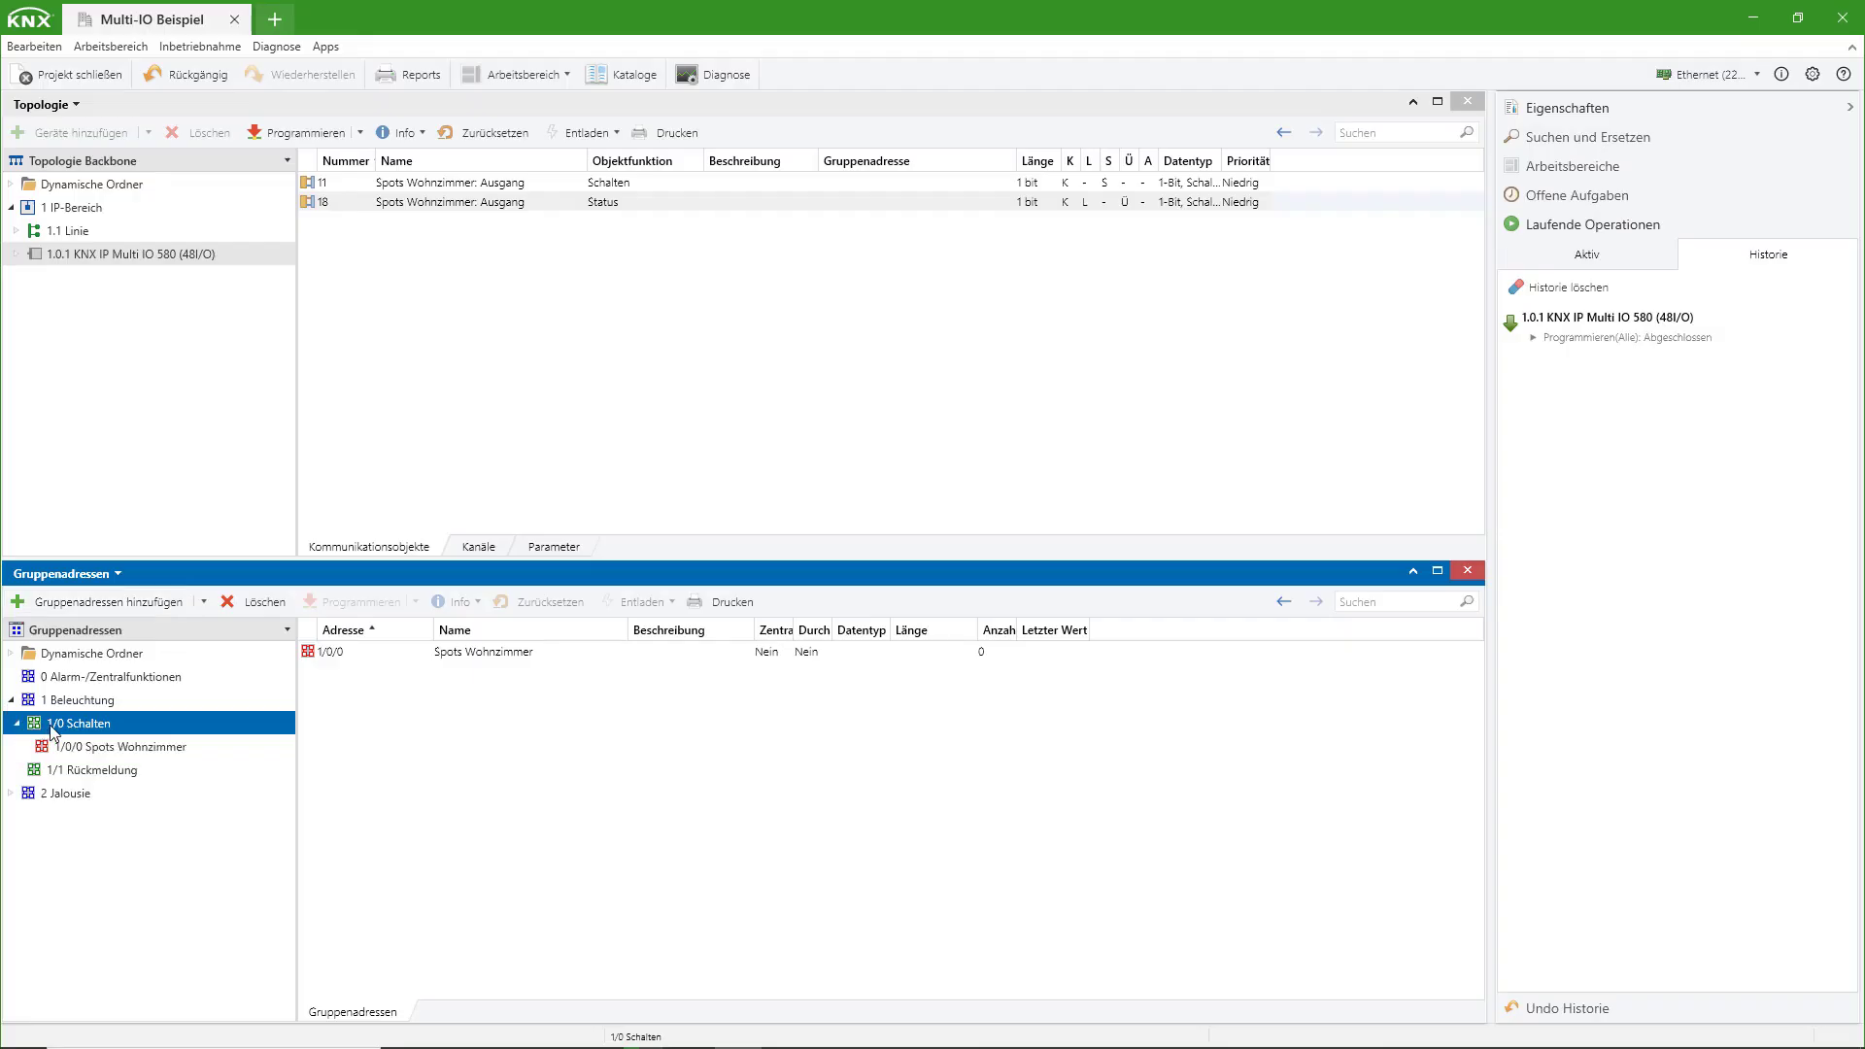
{"action": "left_click", "coordinate": [107, 747]}
{"action": "left_click", "coordinate": [115, 771]}
{"action": "key", "text": "Insert"}
{"action": "key", "text": "Return"}
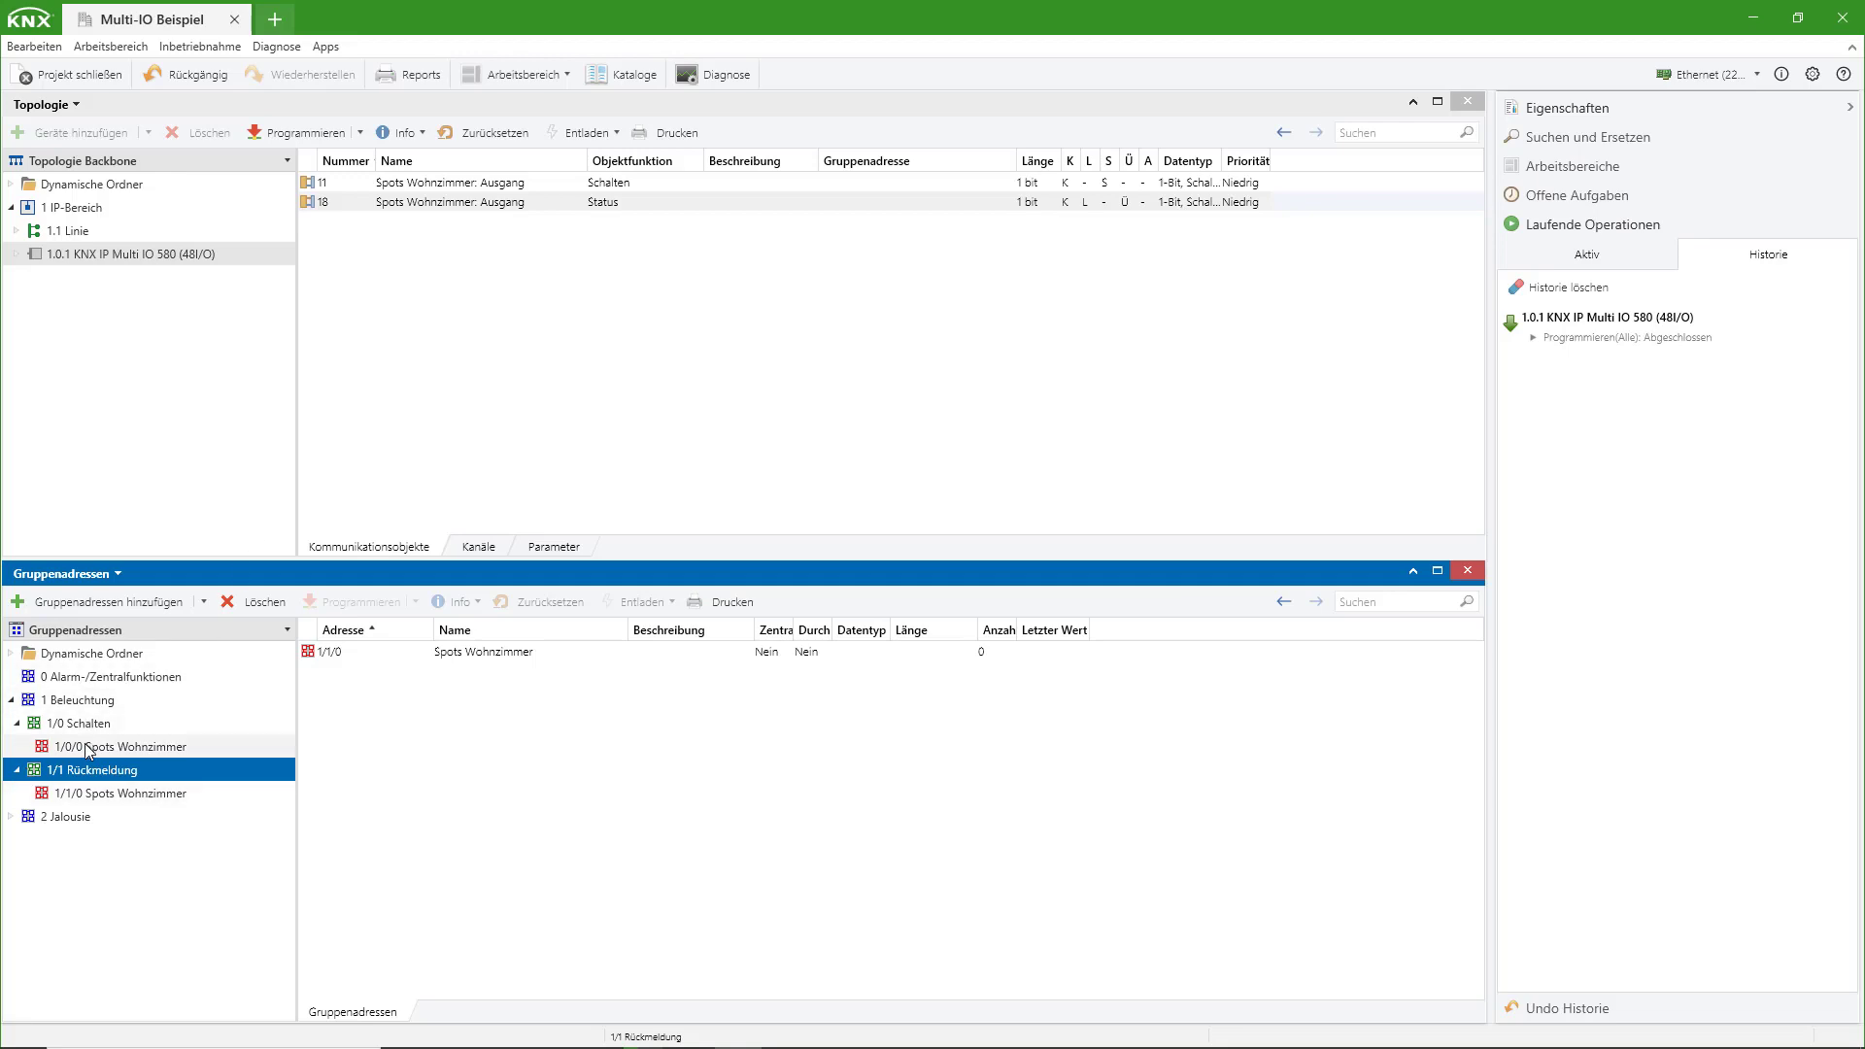
Link the actuator's Schalten object to 1/0/0 and its Status object to 1/1/0, and link push button objects A0 and A1 to 1/0/0
{"action": "left_click_drag", "start_coordinate": [85, 746], "coordinate": [194, 791]}
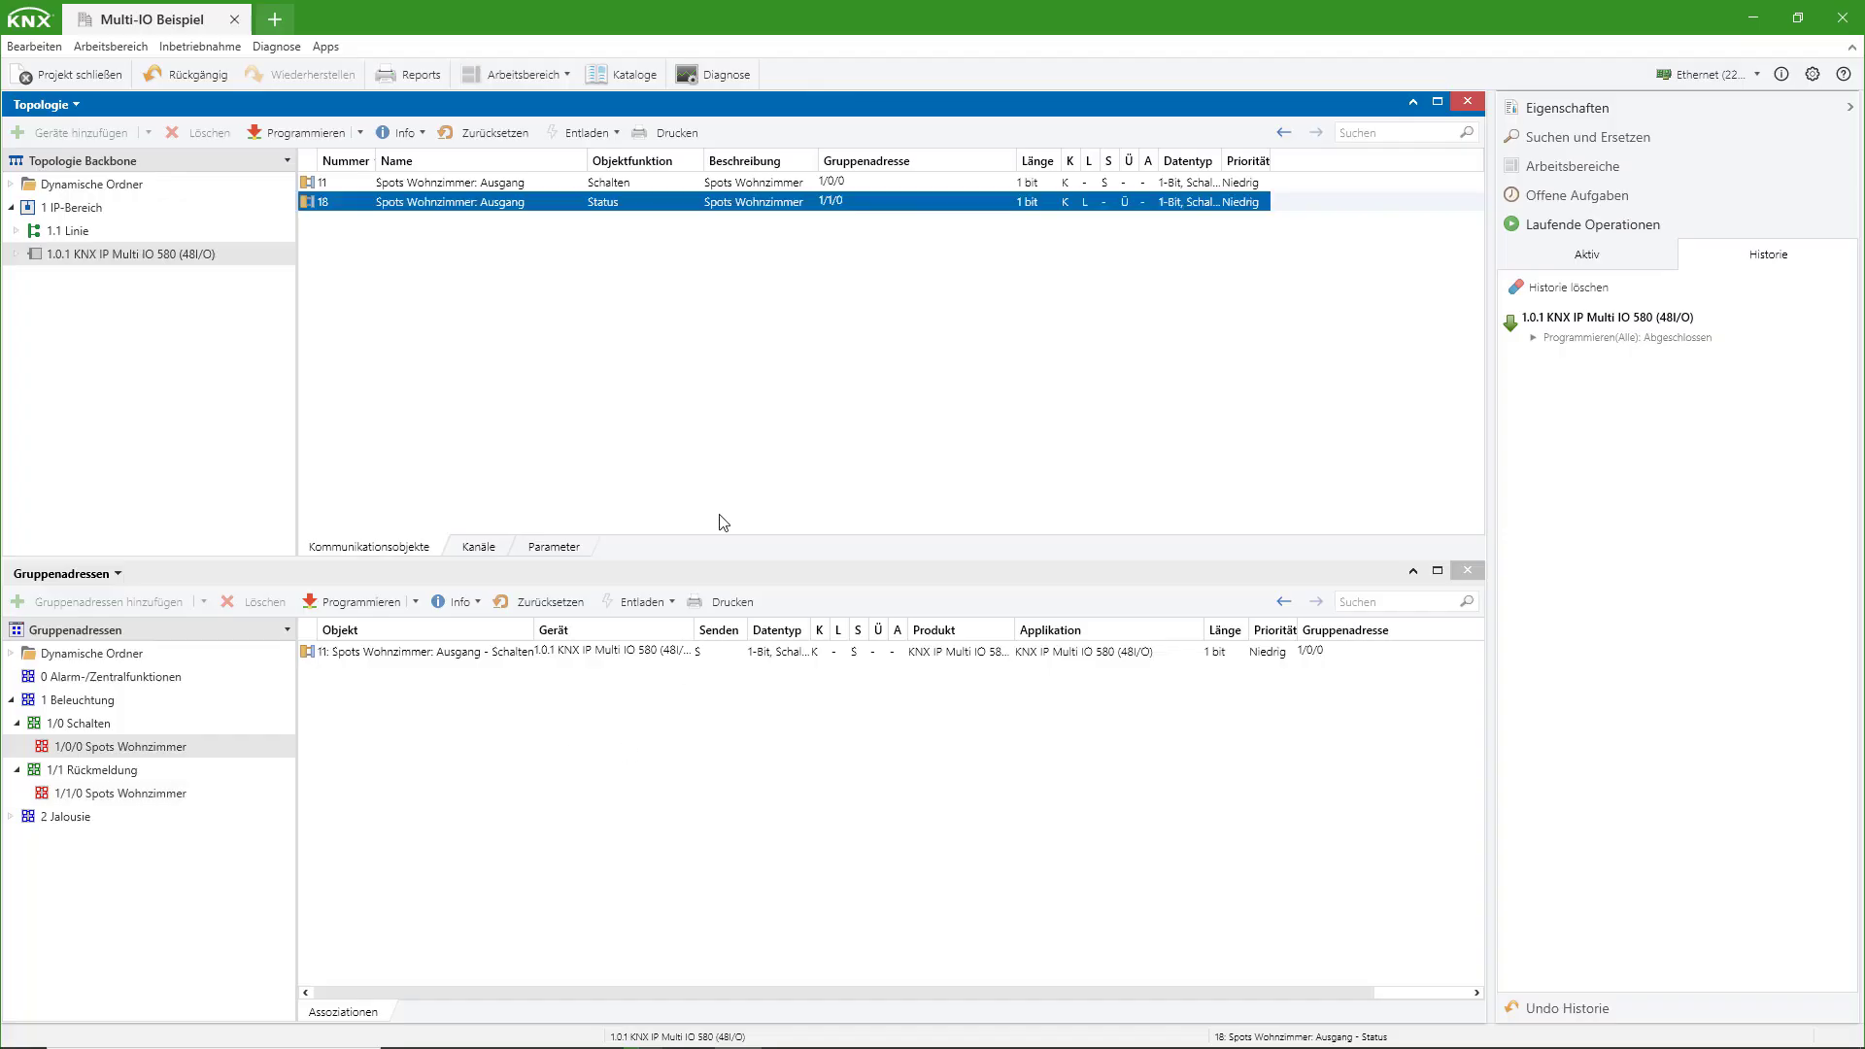
{"action": "left_click", "coordinate": [16, 230]}
{"action": "left_click", "coordinate": [246, 279]}
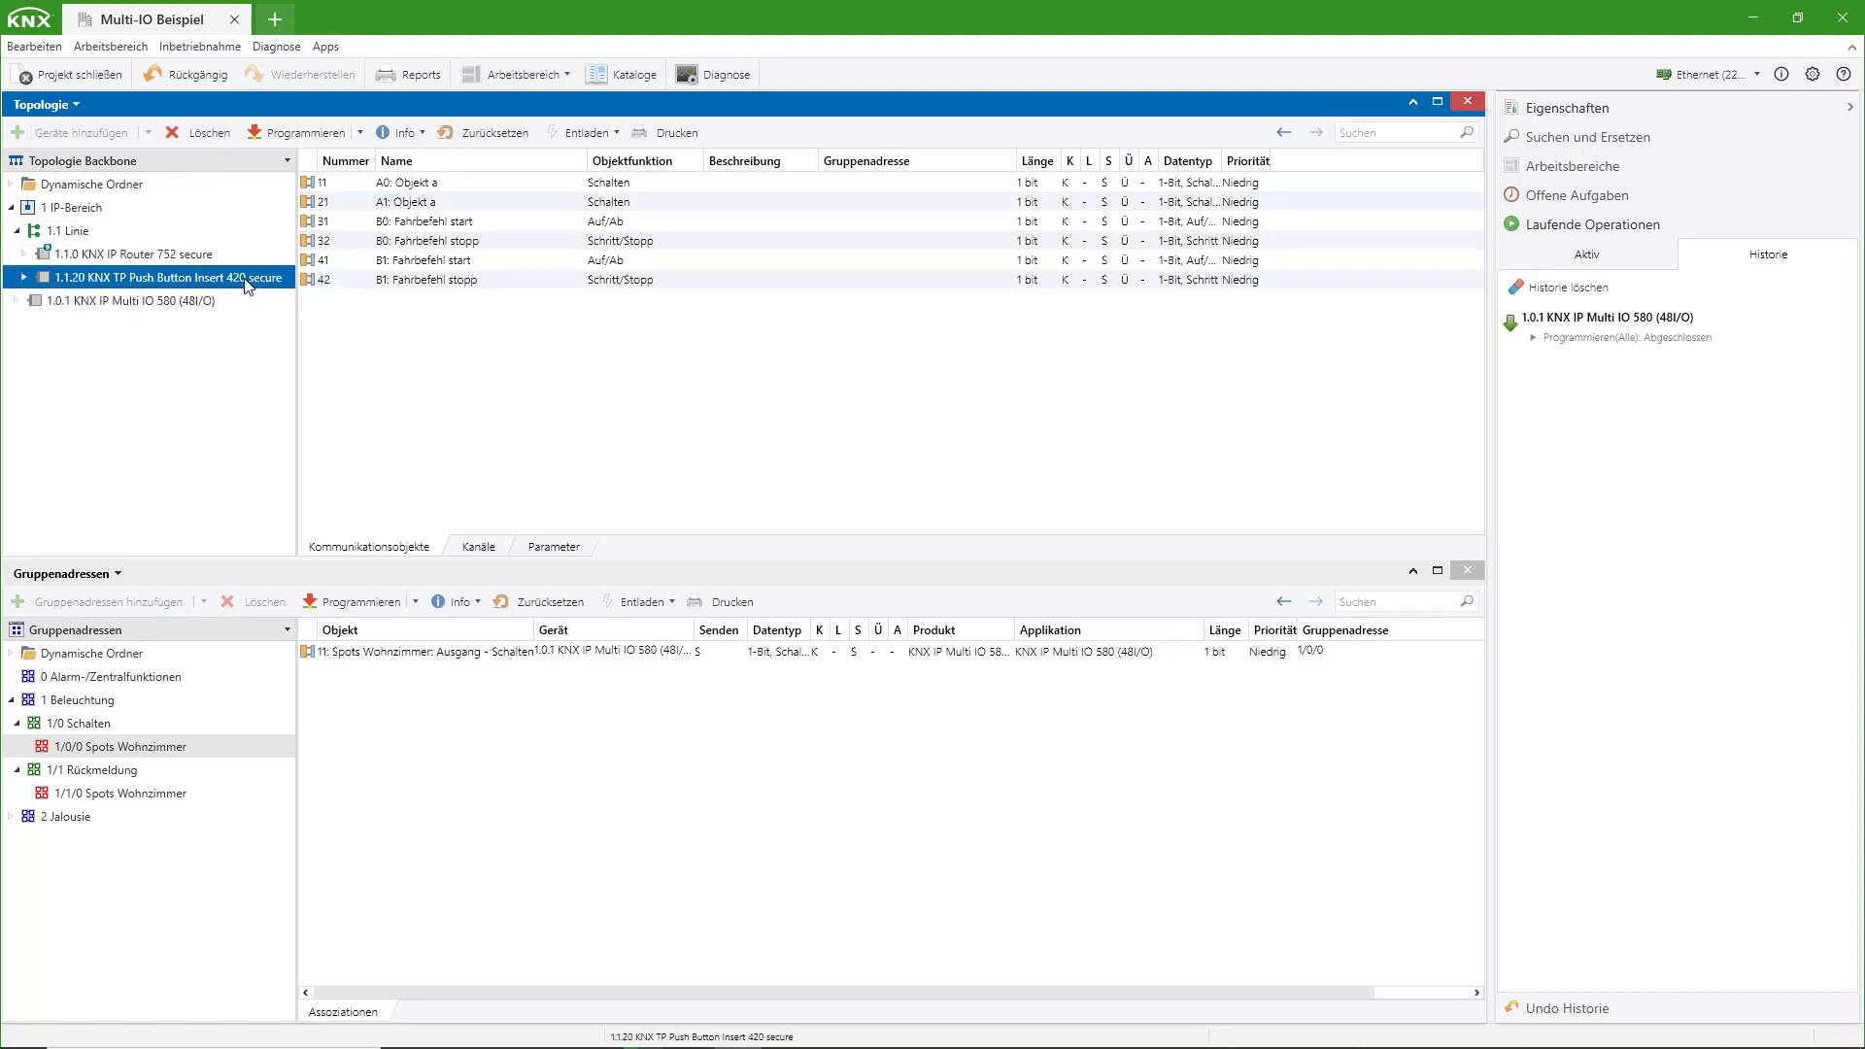
{"action": "left_click_drag", "start_coordinate": [442, 186], "coordinate": [187, 756]}
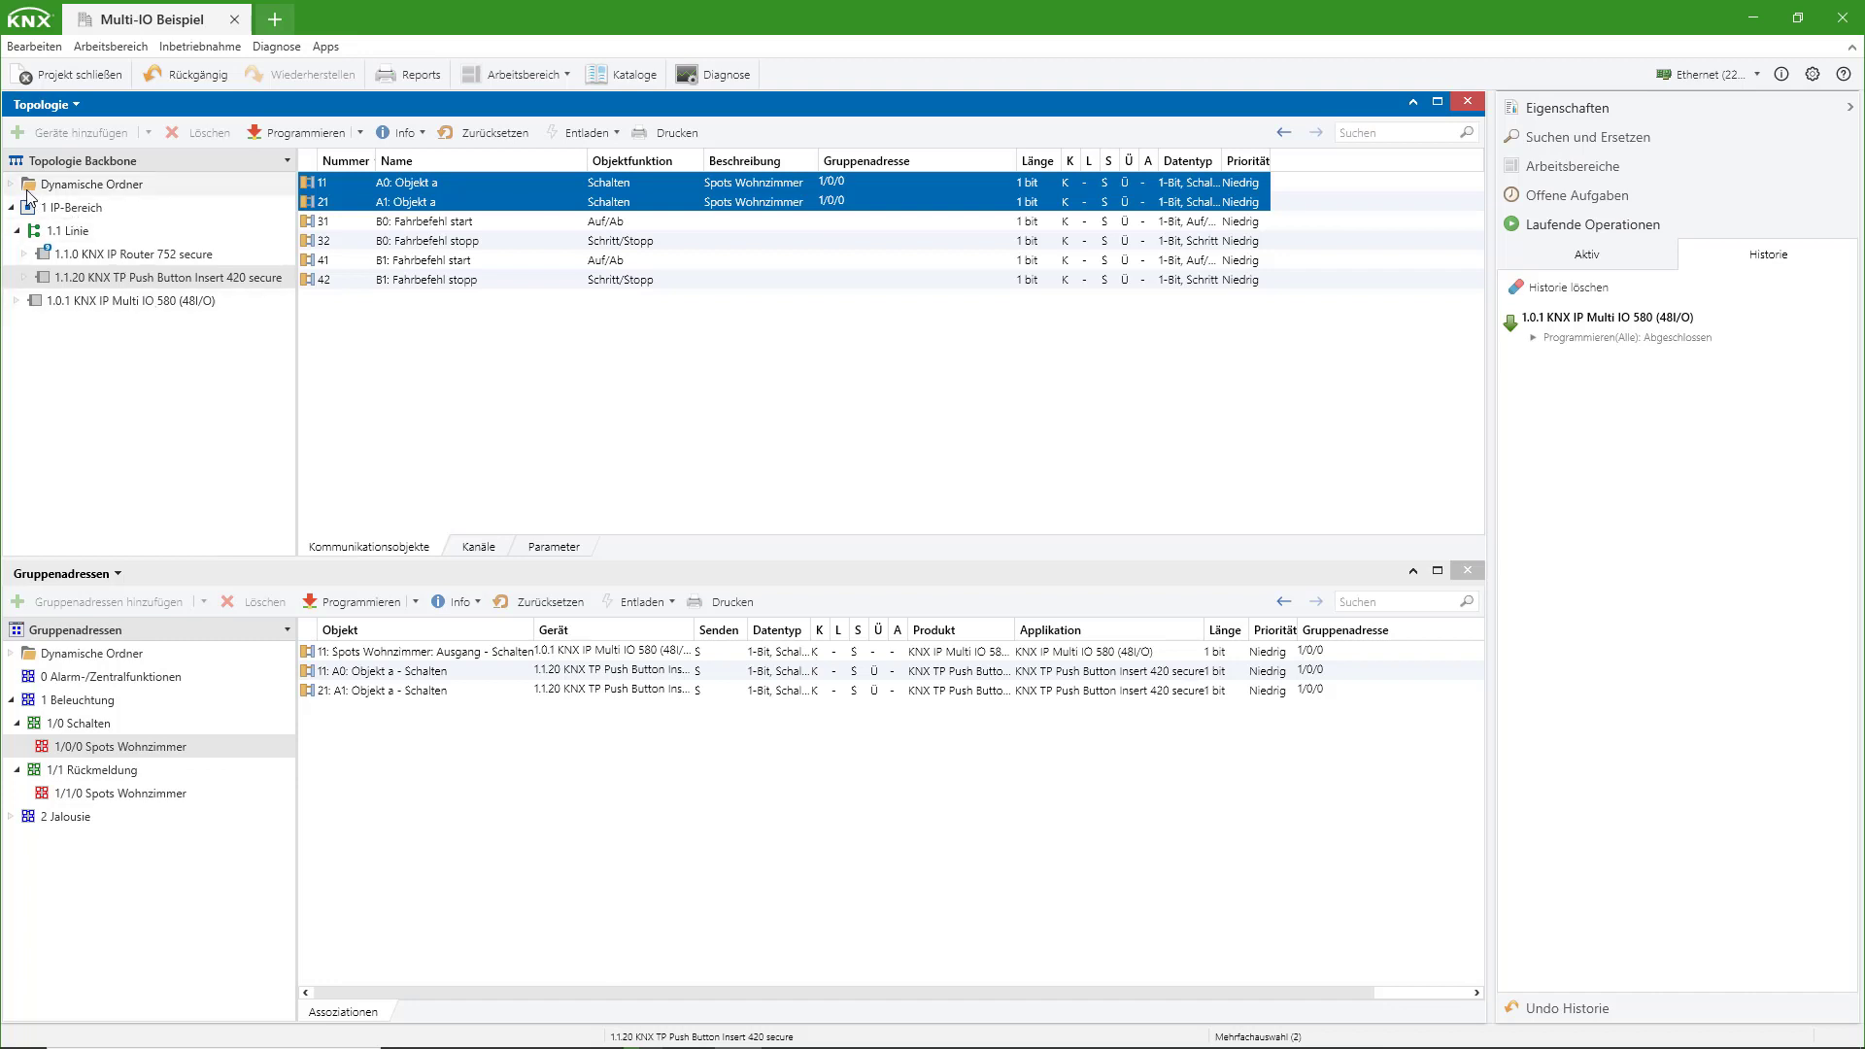
List the changed devices (Geänderte Geräte) and run a partial download to all three: 1.0.1, 1.1.0 and 1.1.20
{"action": "left_click", "coordinate": [11, 184]}
{"action": "left_click", "coordinate": [68, 207]}
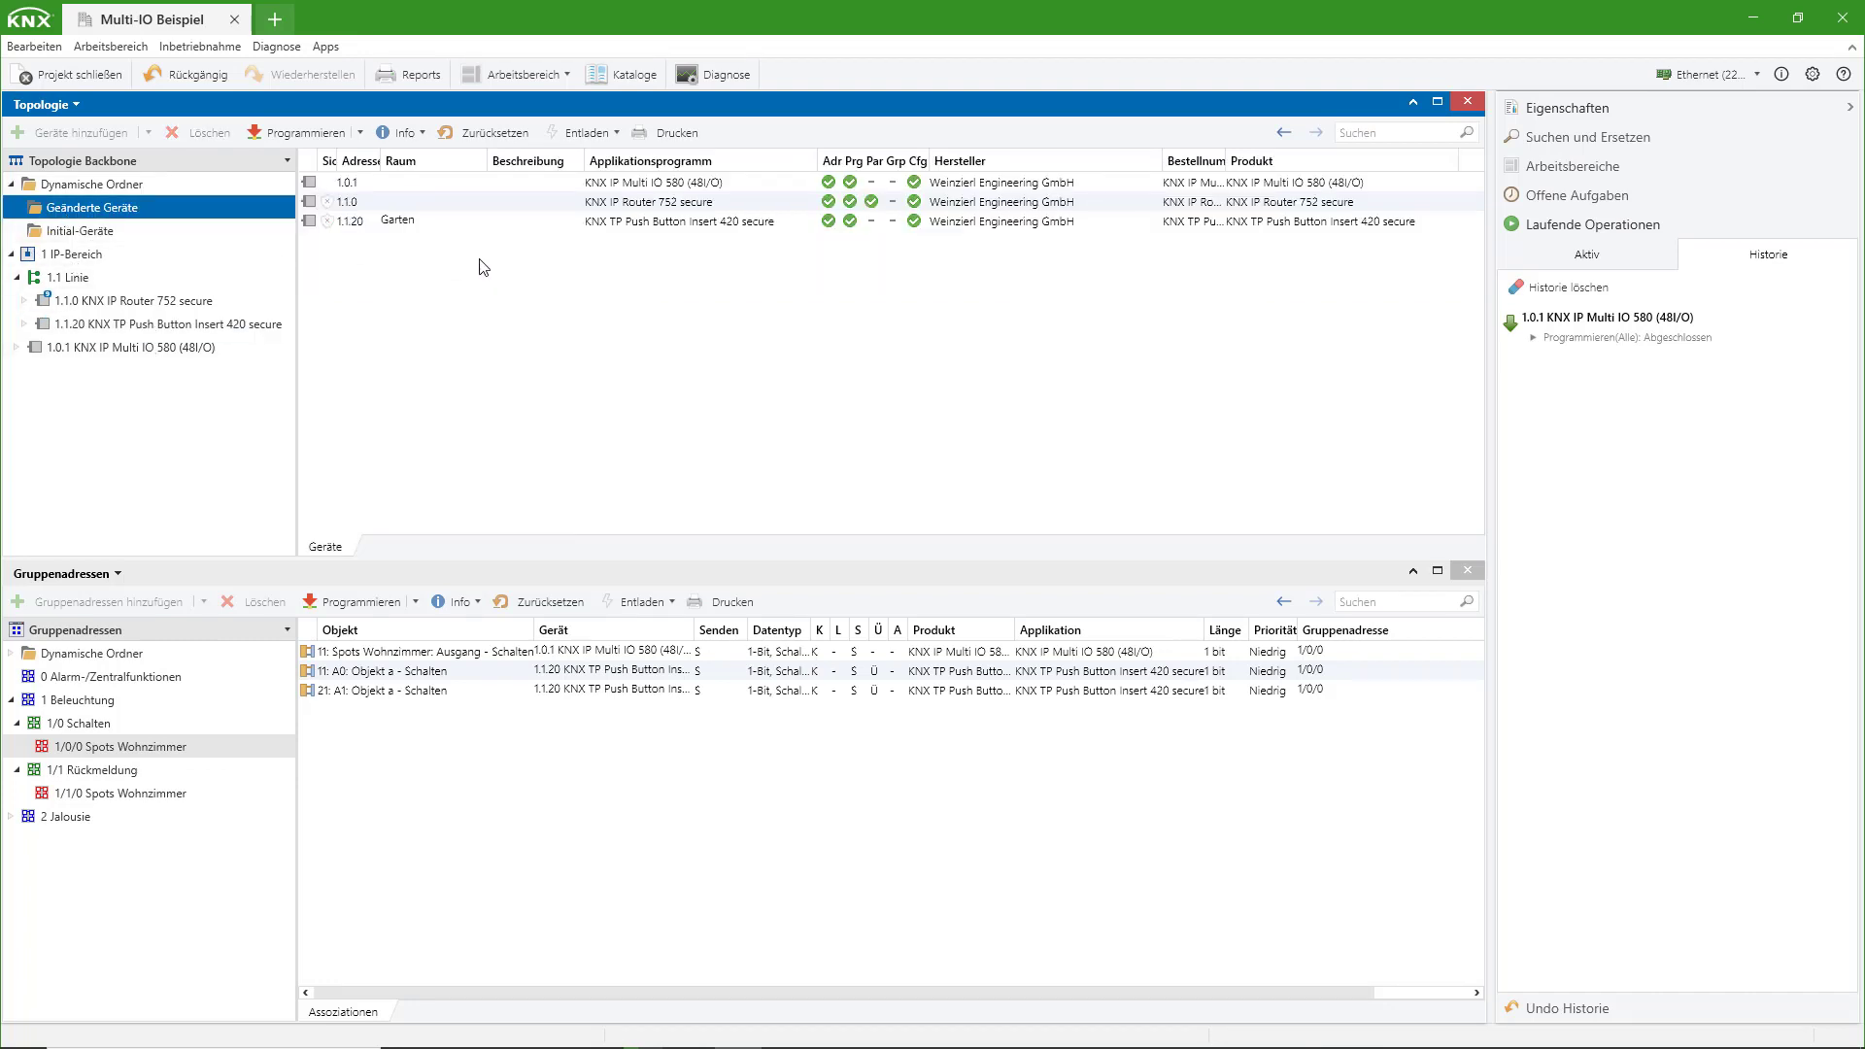
{"action": "left_click", "coordinate": [605, 208]}
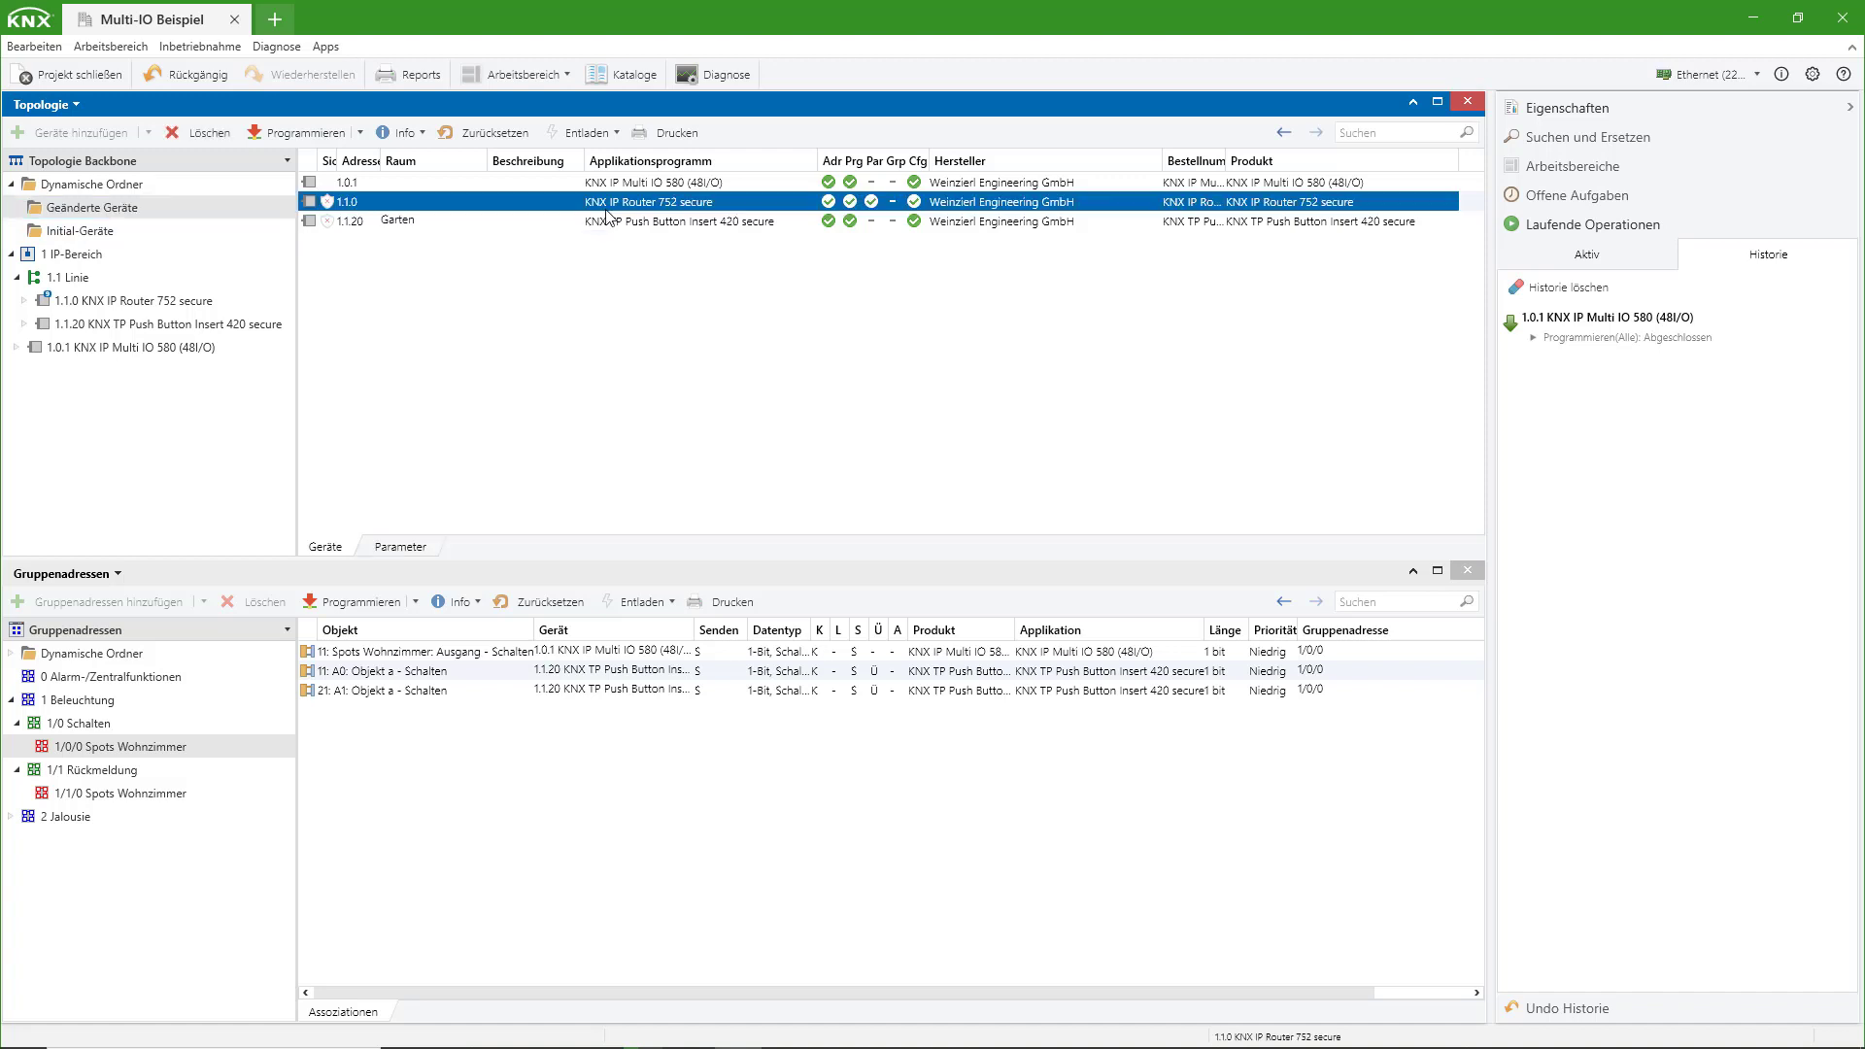
{"action": "left_click", "coordinate": [538, 221]}
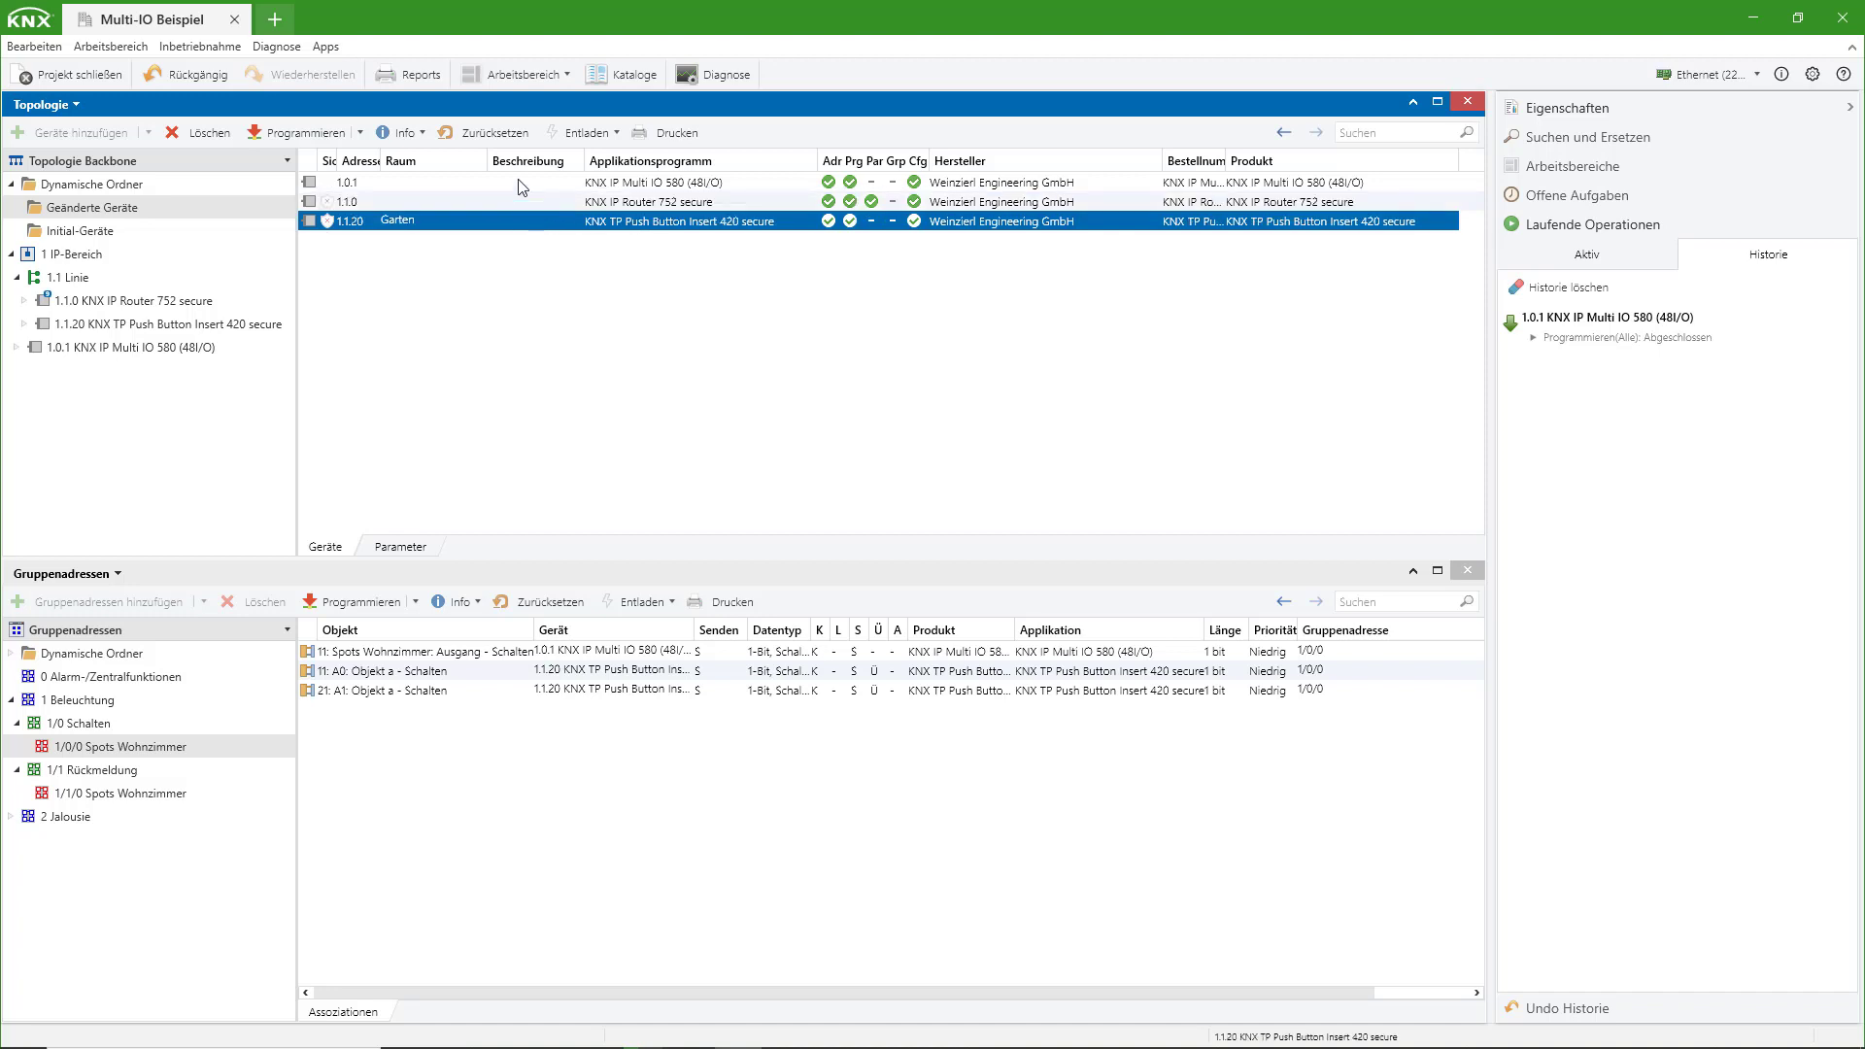
{"action": "left_click", "coordinate": [521, 183]}
{"action": "left_click", "coordinate": [521, 221], "text": "shift"}
{"action": "left_click", "coordinate": [360, 132]}
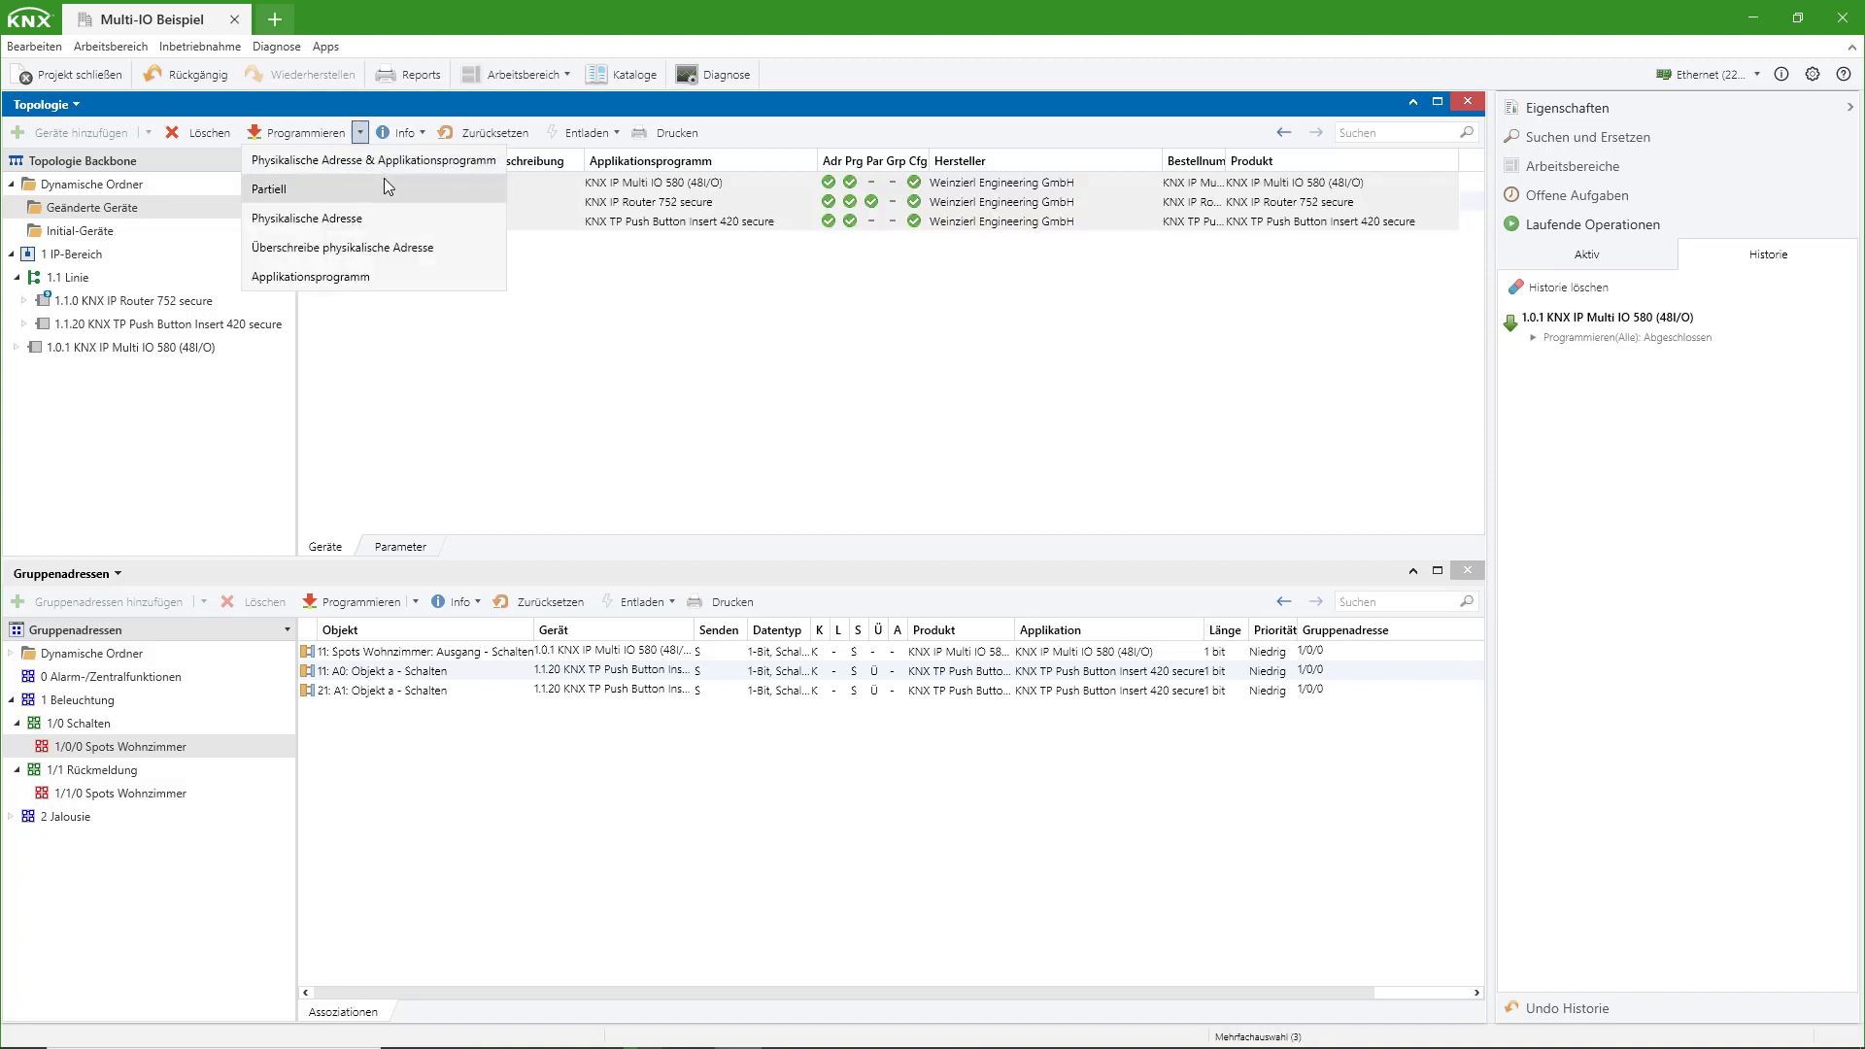
{"action": "left_click", "coordinate": [384, 180]}
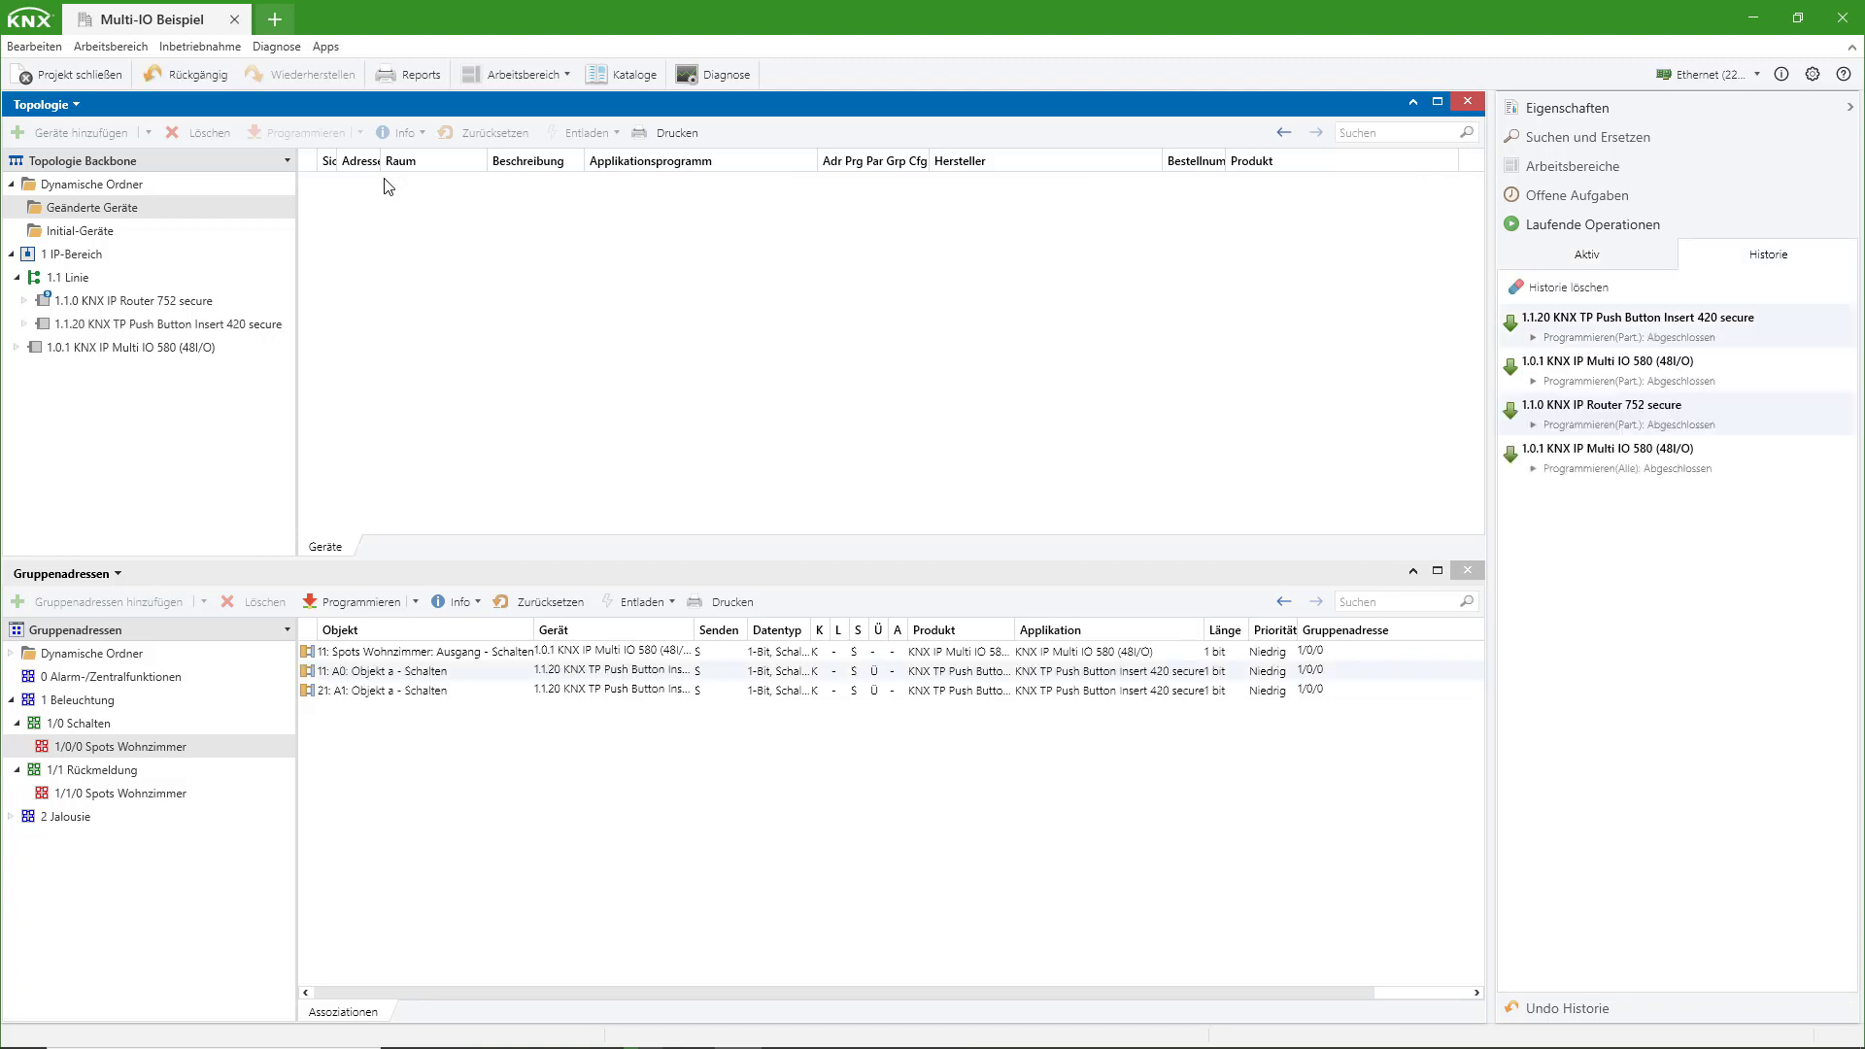
Start recording in the Gruppenmonitor and examine the push button and actuator telegrams for Spots Wohnzimmer one by one
{"action": "left_click", "coordinate": [692, 81]}
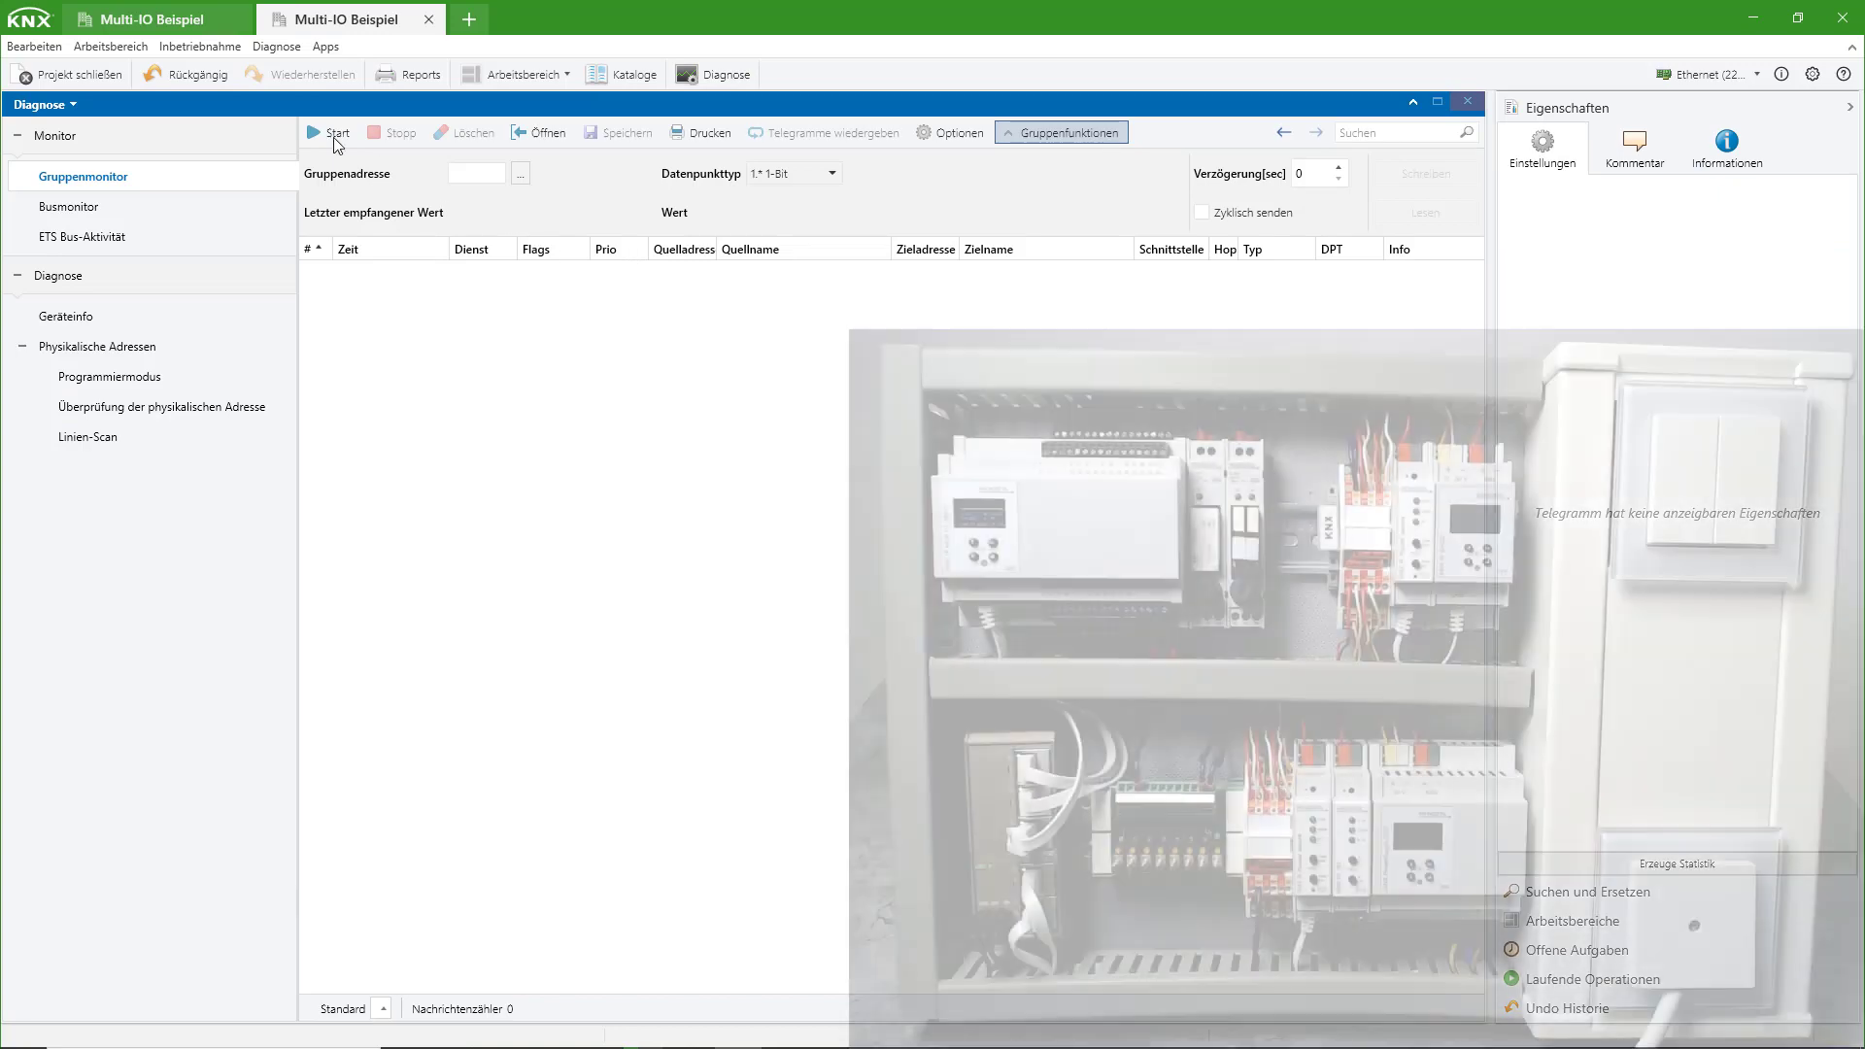
{"action": "left_click", "coordinate": [329, 139]}
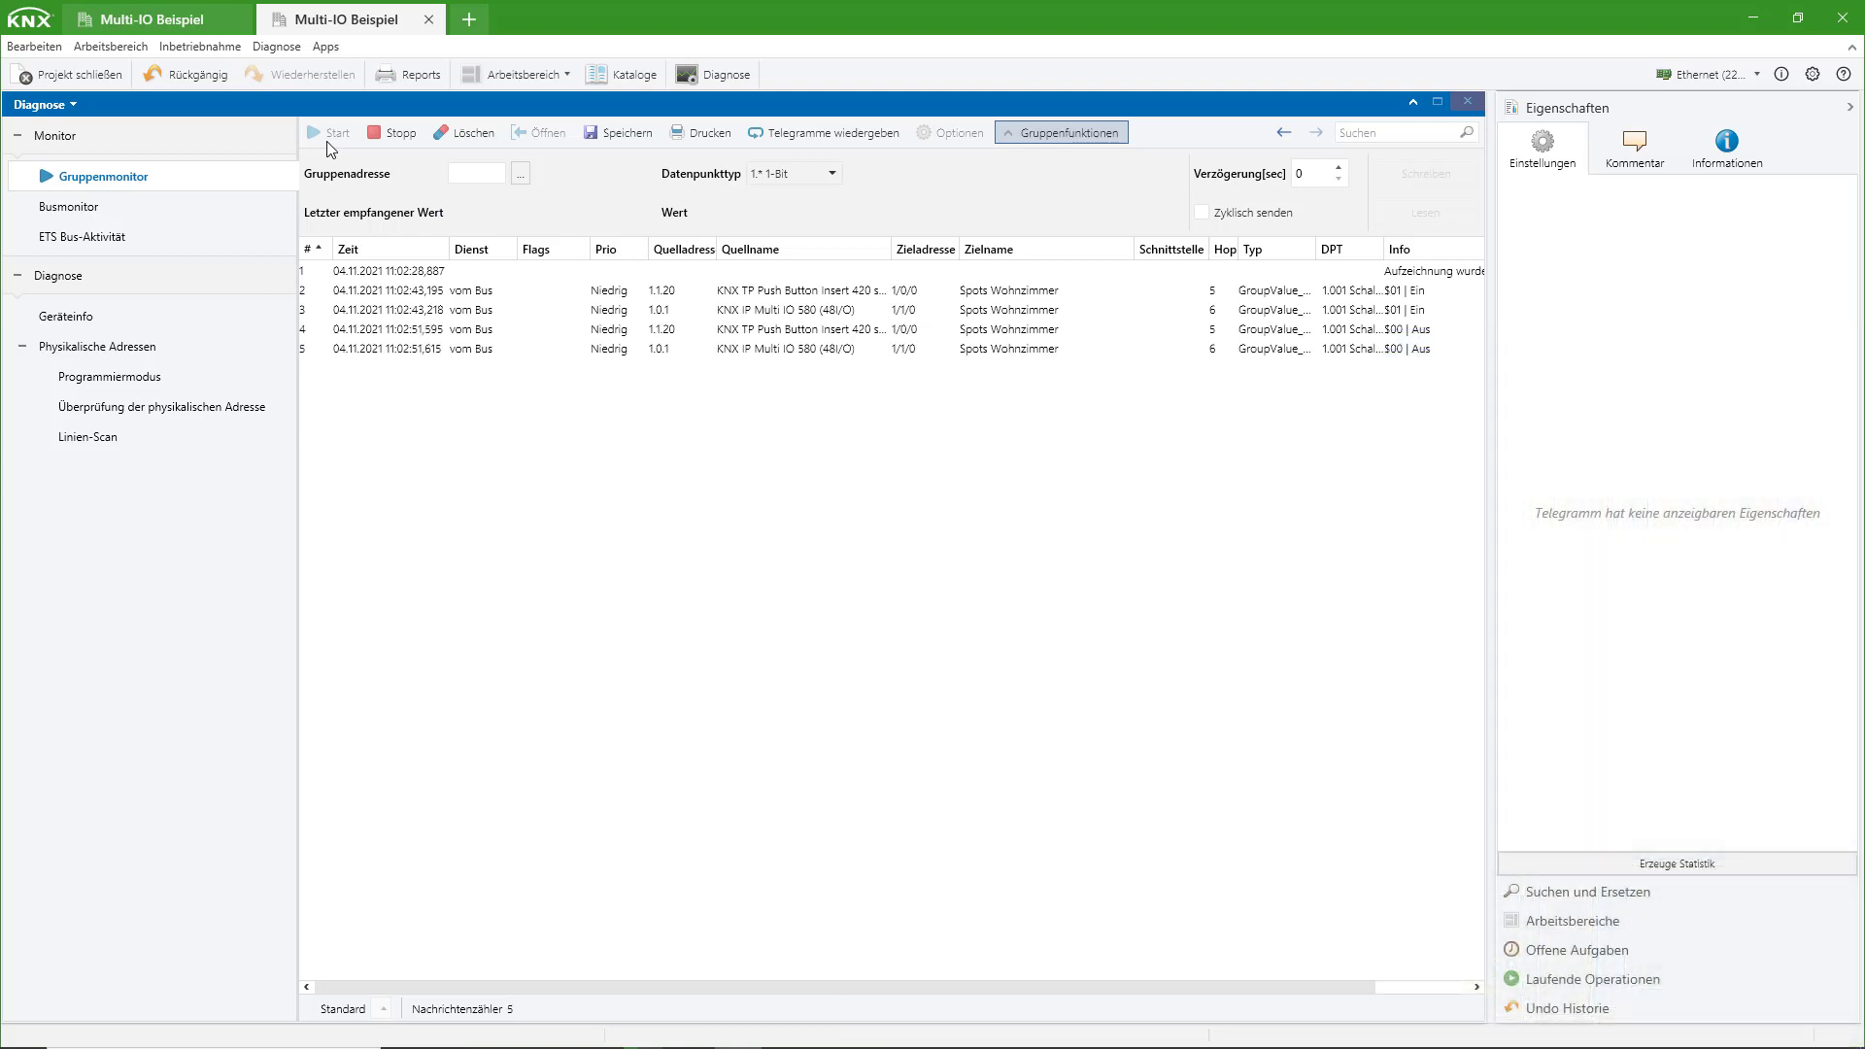
{"action": "left_click", "coordinate": [869, 291]}
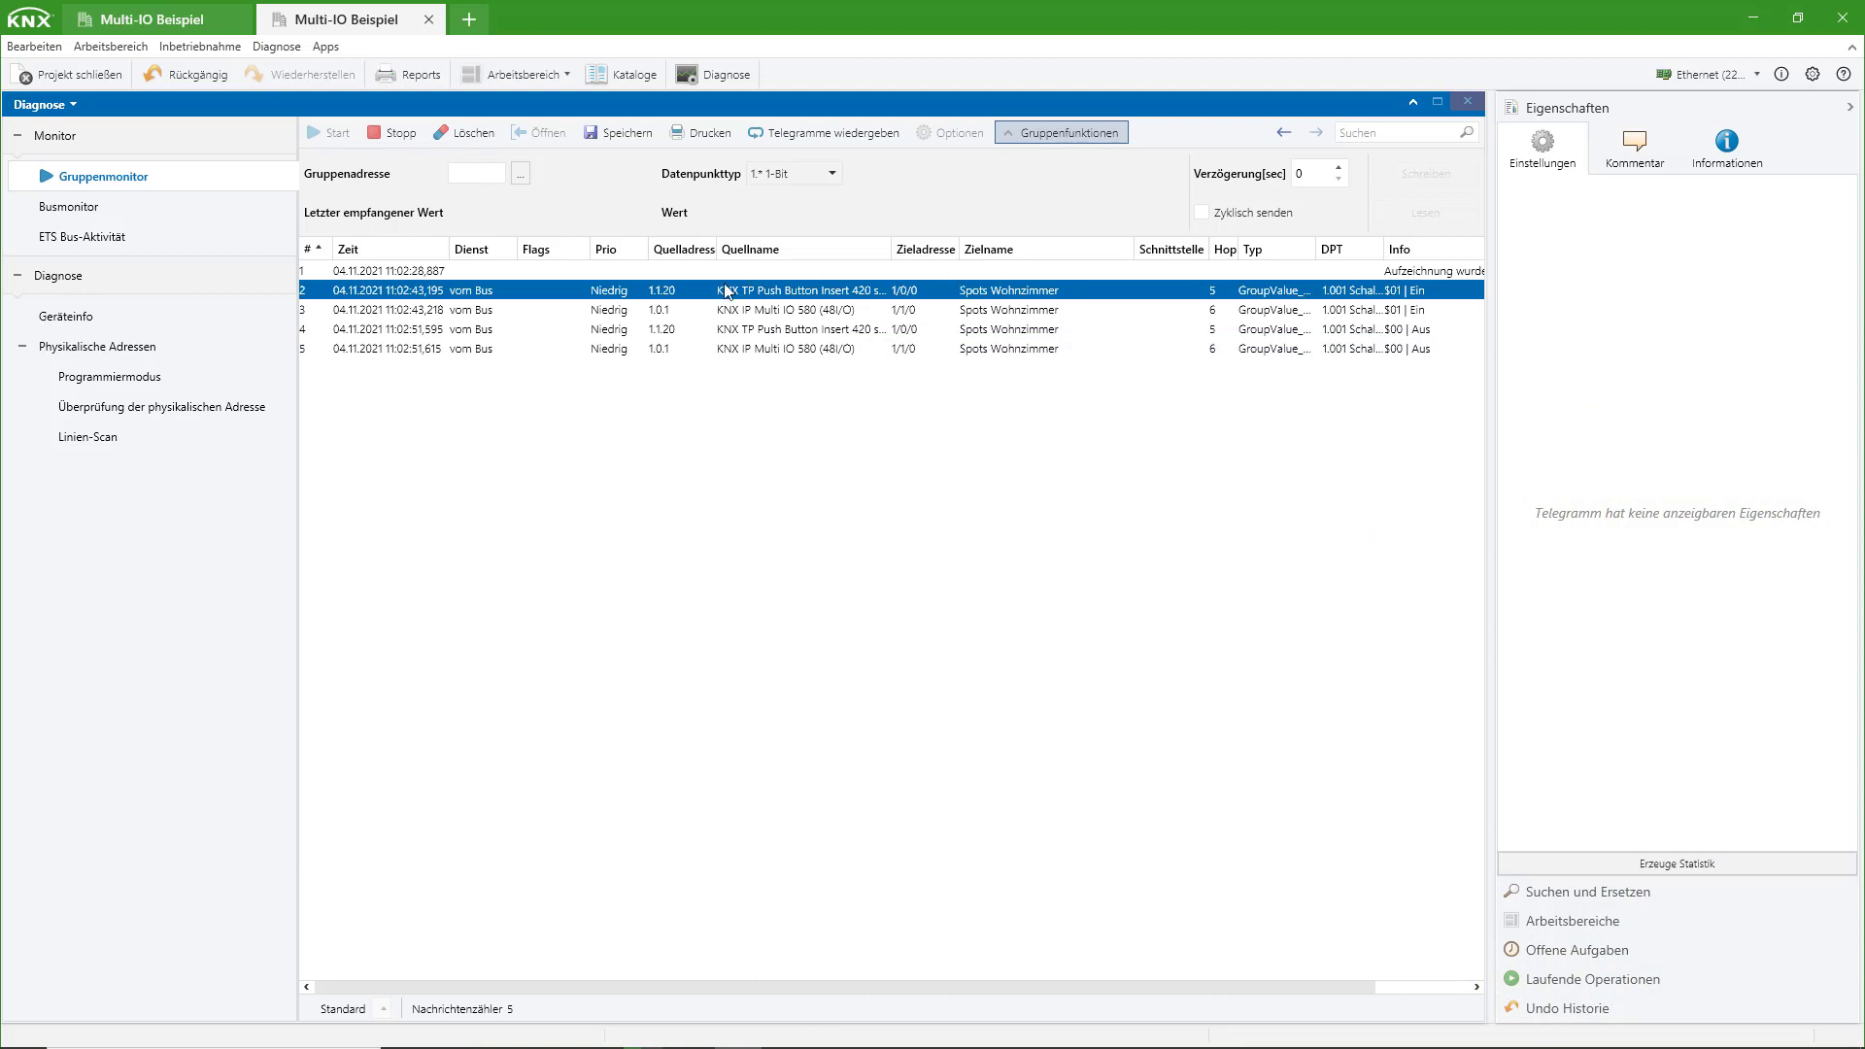
{"action": "left_click", "coordinate": [842, 312]}
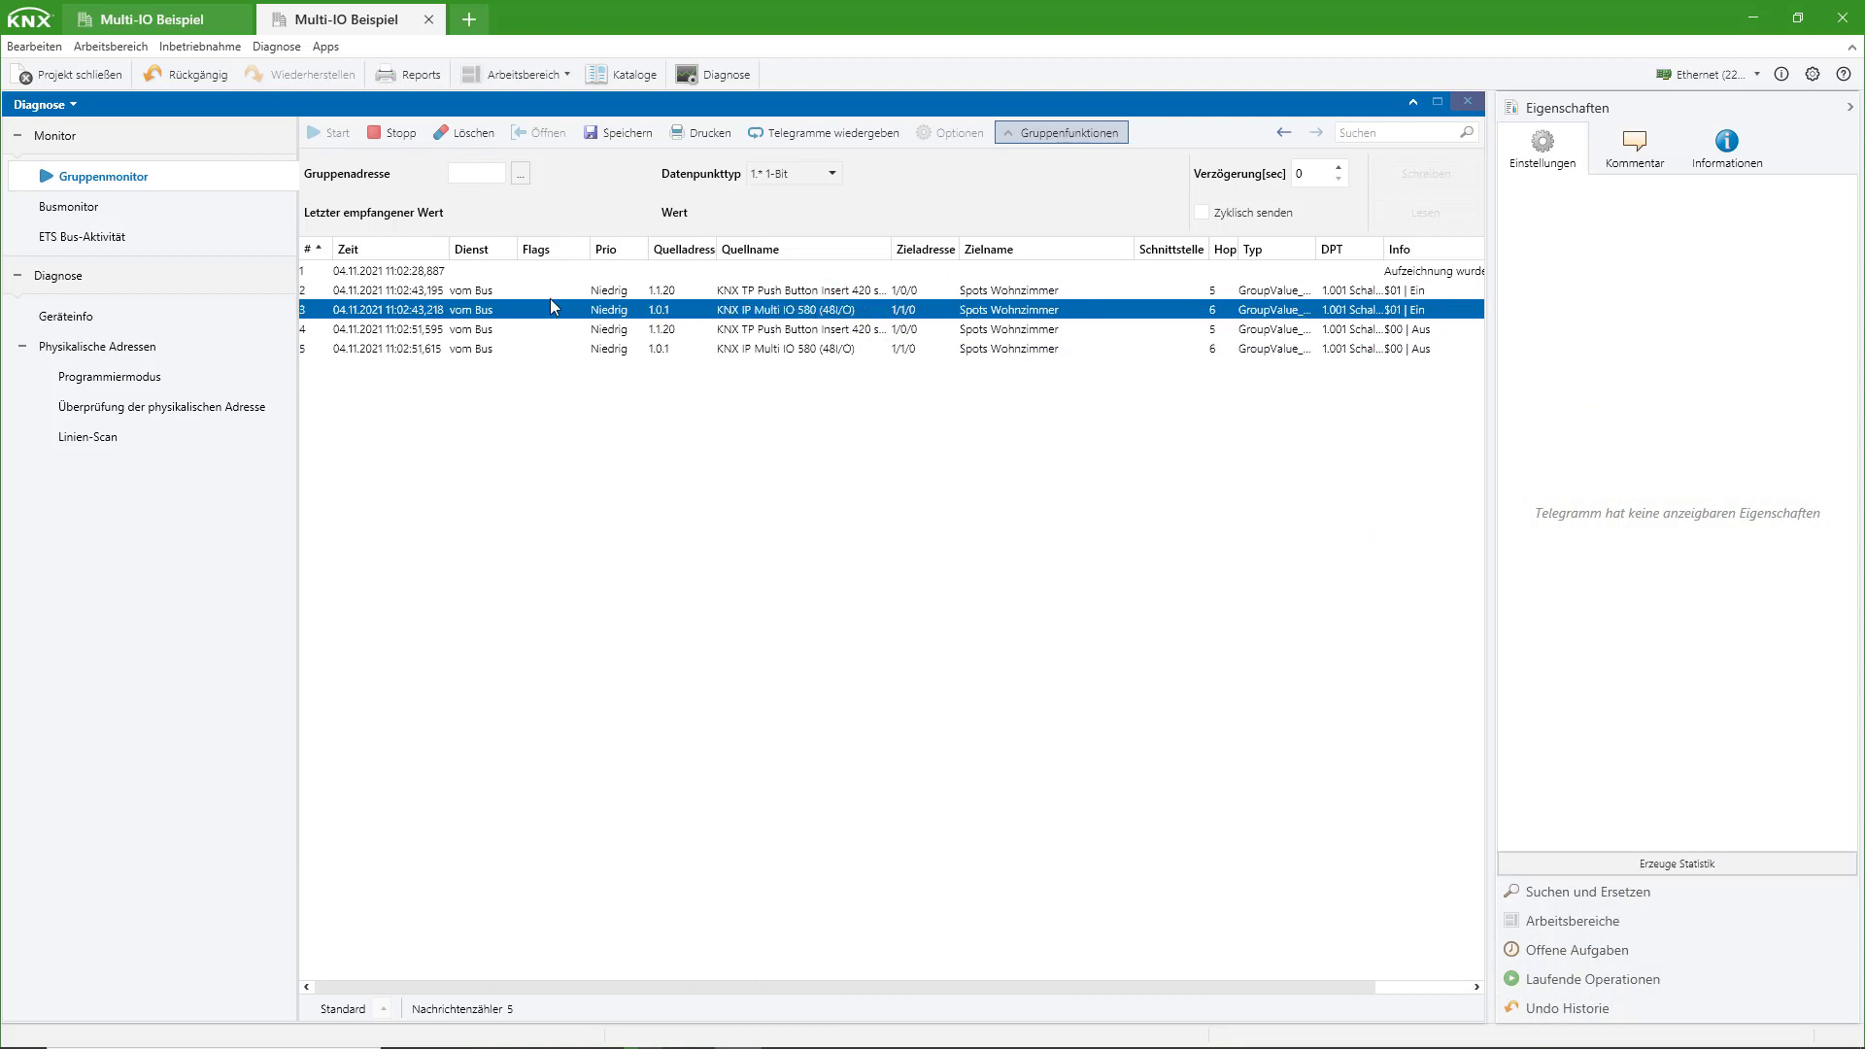
{"action": "left_click", "coordinate": [777, 330]}
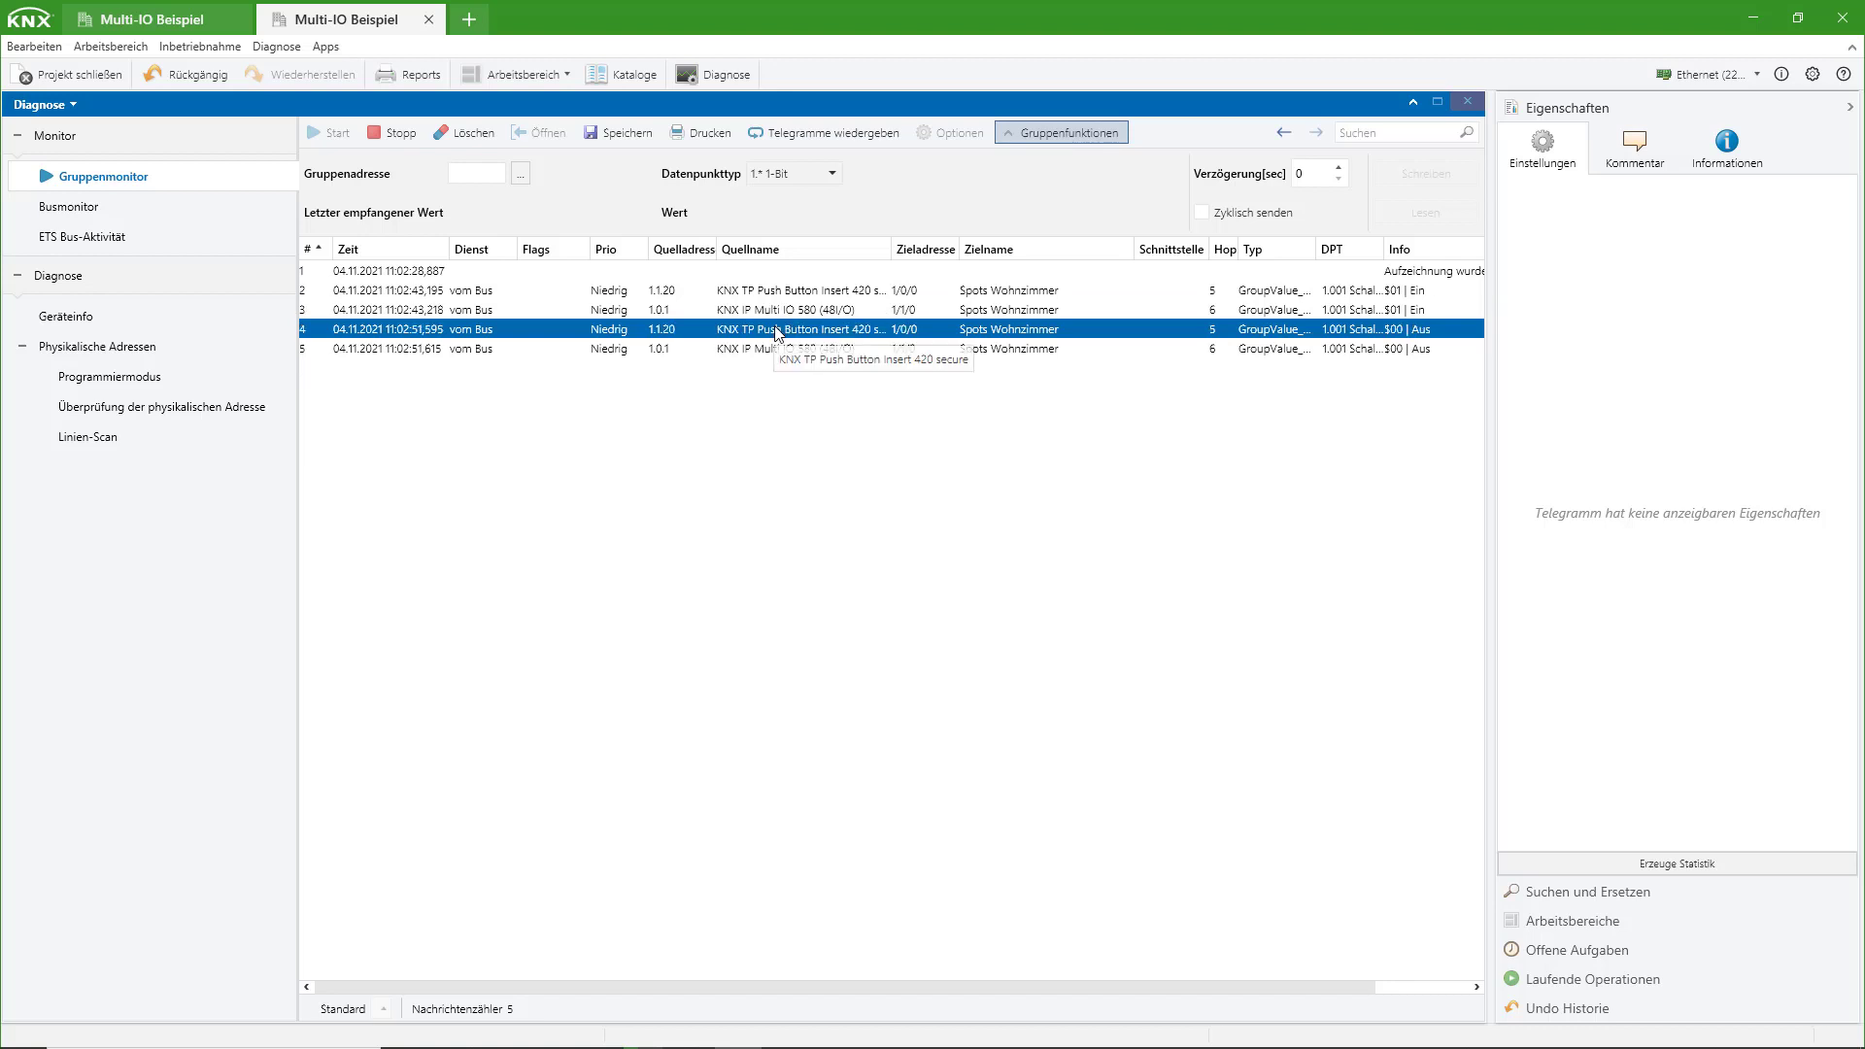
{"action": "left_click", "coordinate": [1010, 349]}
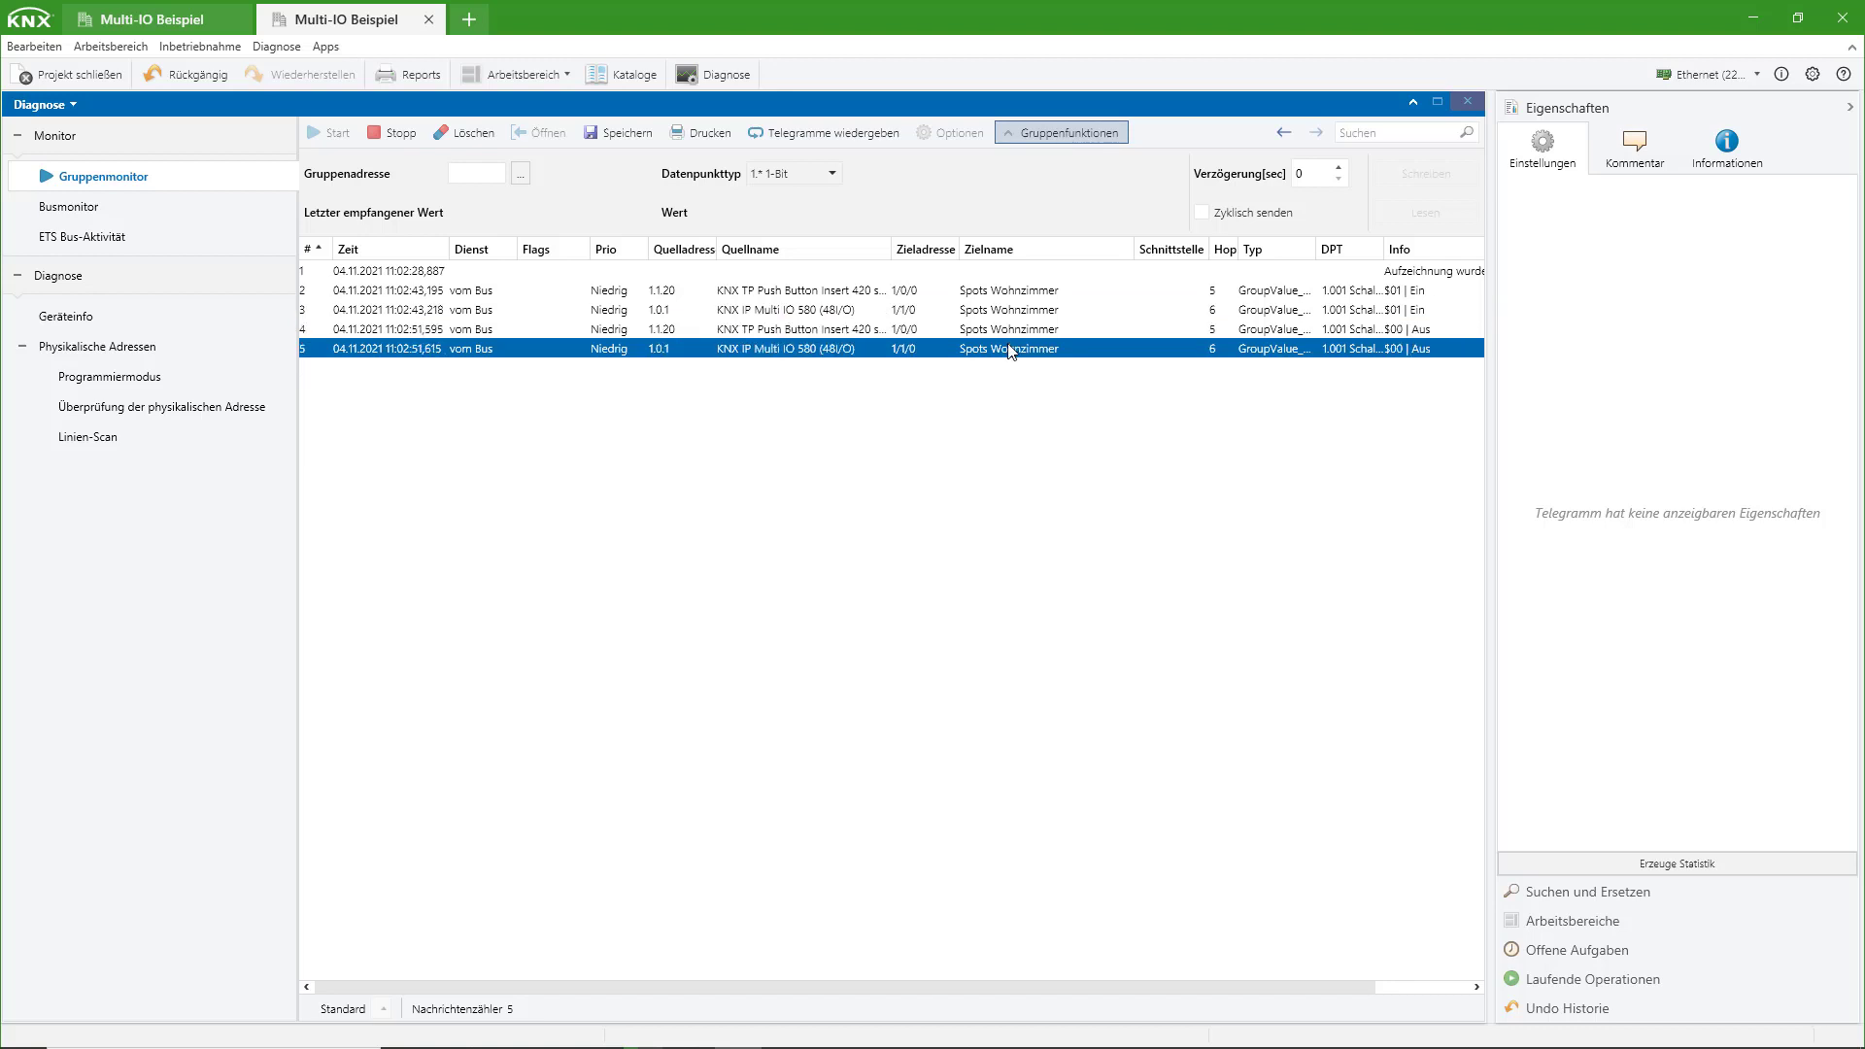